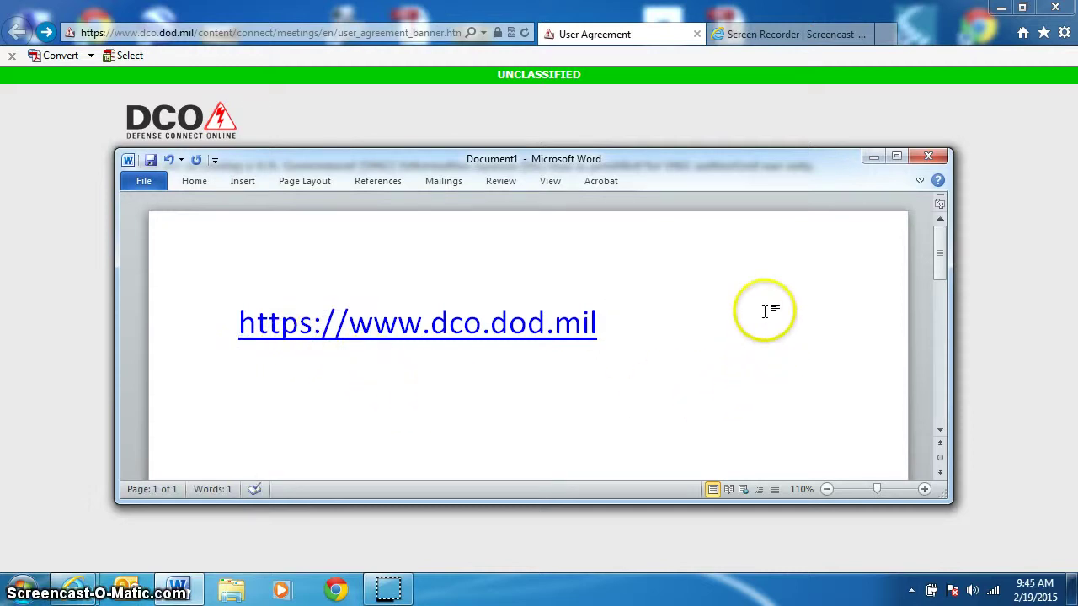
Minimize the Word document and accept the DCO user agreement.
{"action": "left_click", "coordinate": [873, 157]}
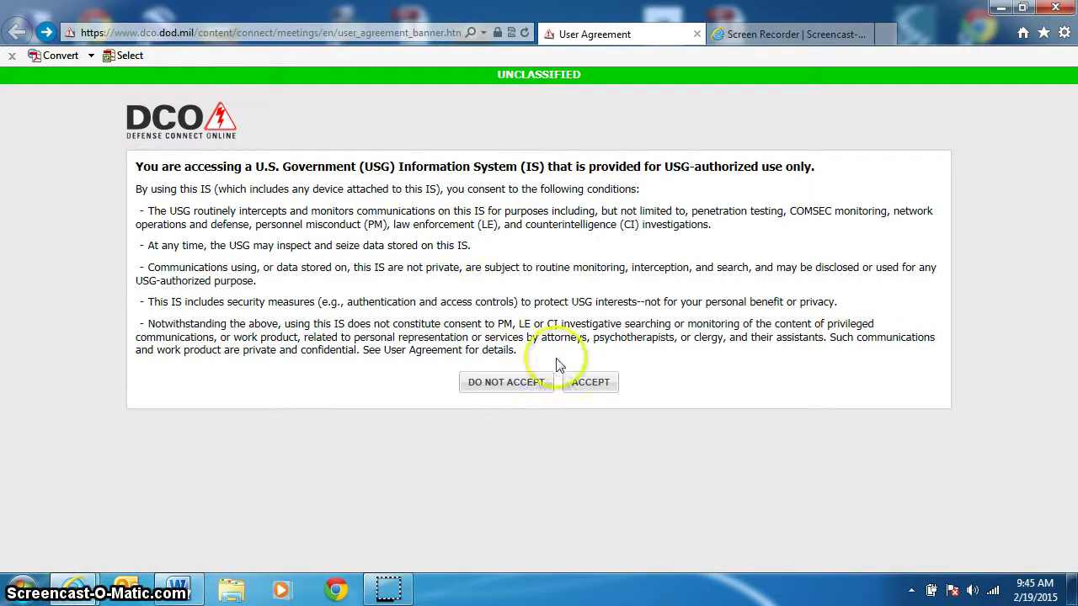
{"action": "left_click", "coordinate": [587, 384]}
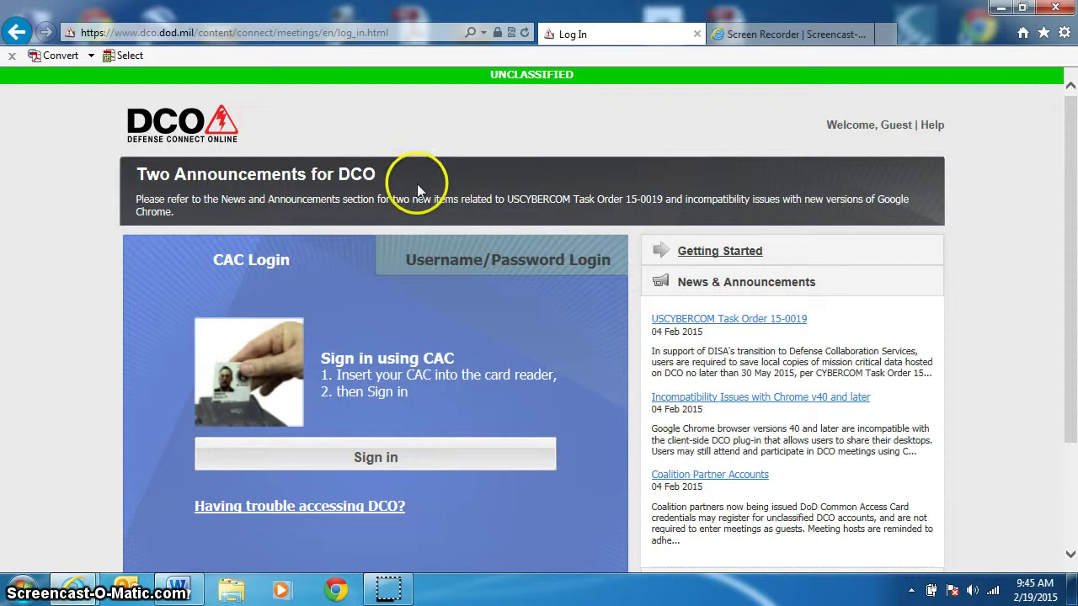
Sign in to DCO using the CAC, entering the card PIN.
{"action": "scroll", "coordinate": [75, 287], "scroll_direction": "down", "scroll_amount": 3}
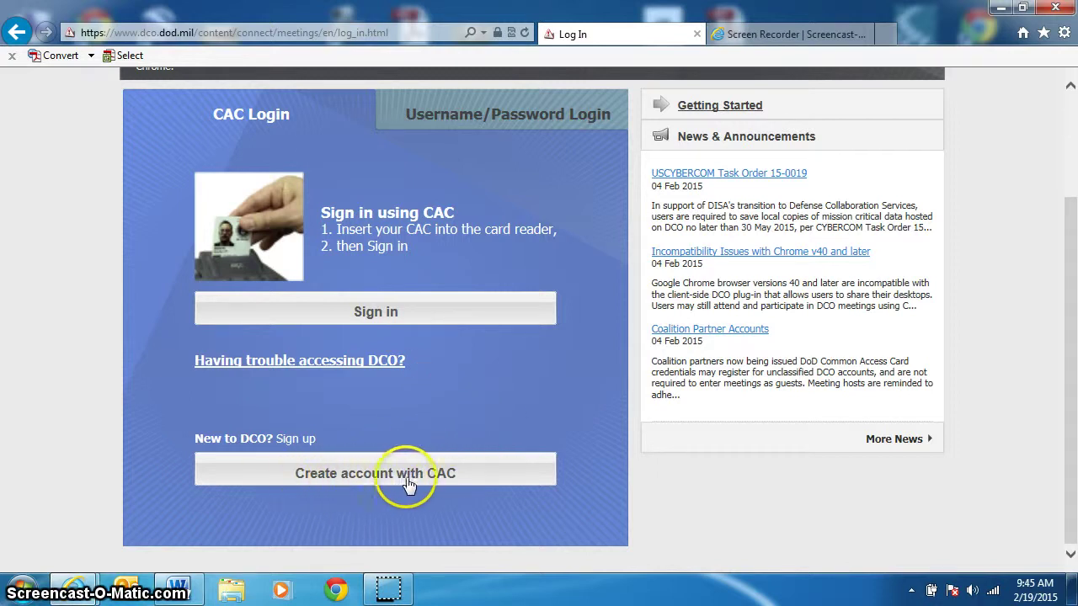
{"action": "left_click", "coordinate": [480, 461]}
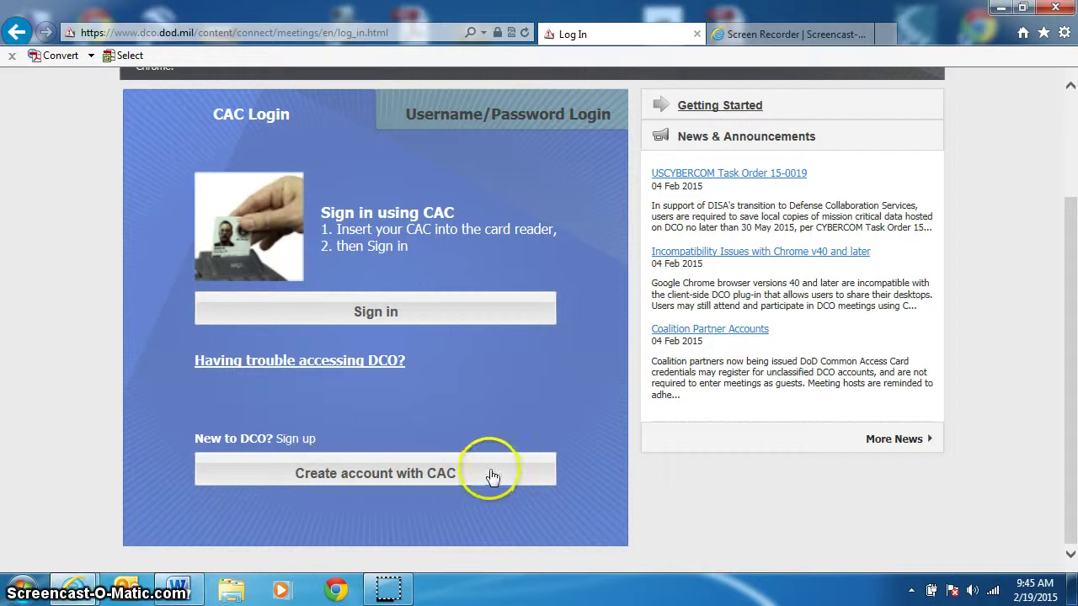
{"action": "left_click", "coordinate": [382, 310]}
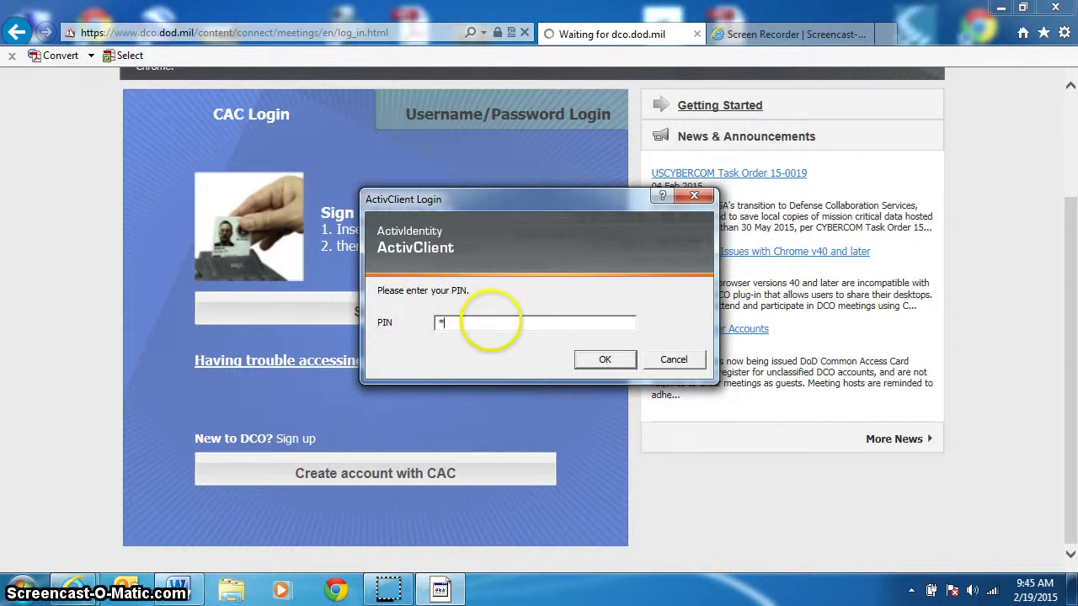
{"action": "type", "text": "******"}
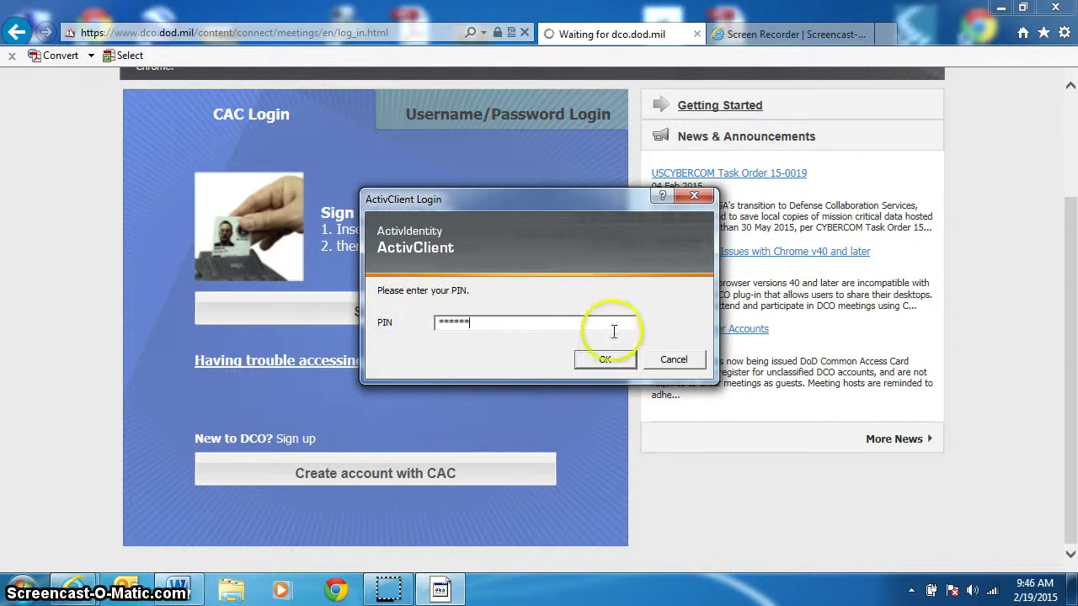
{"action": "left_click", "coordinate": [605, 360]}
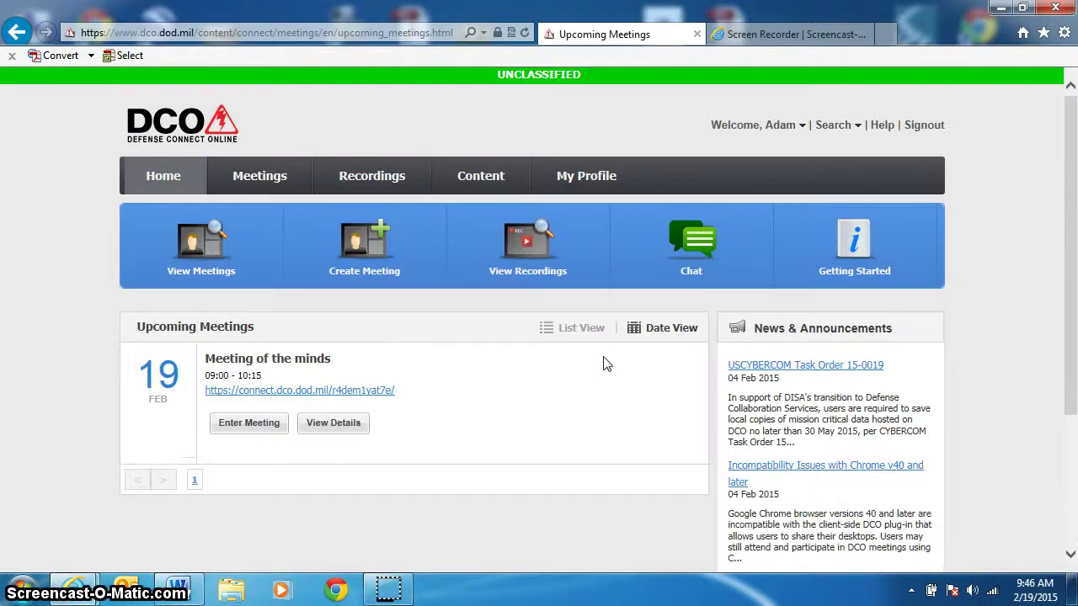
Start a new meeting and name it "DCO Test meeting with" followed by the host's first name.
{"action": "left_click", "coordinate": [558, 357]}
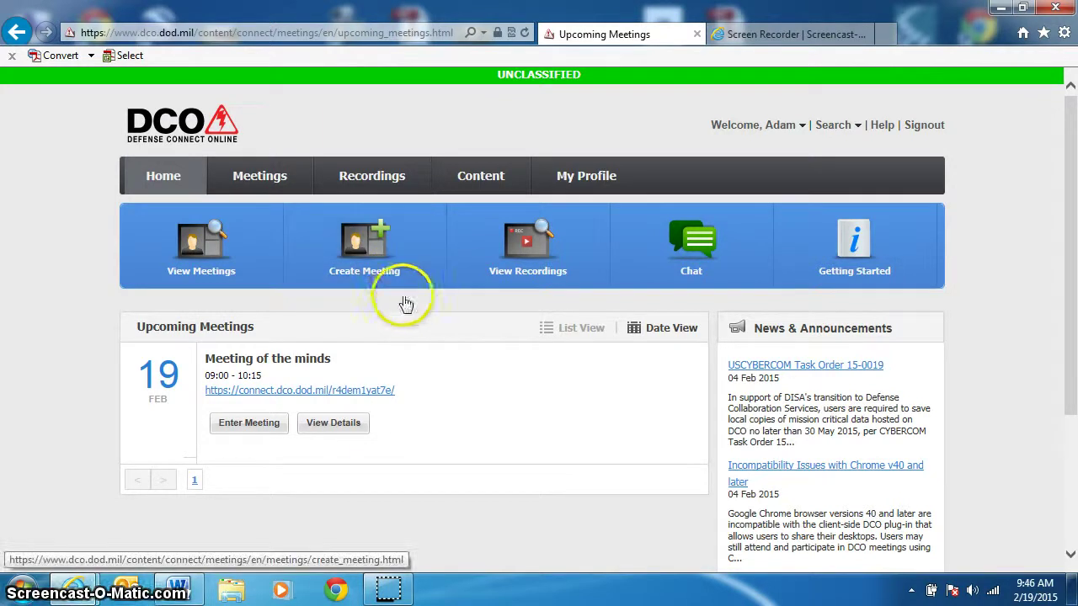
{"action": "mouse_move", "coordinate": [275, 172]}
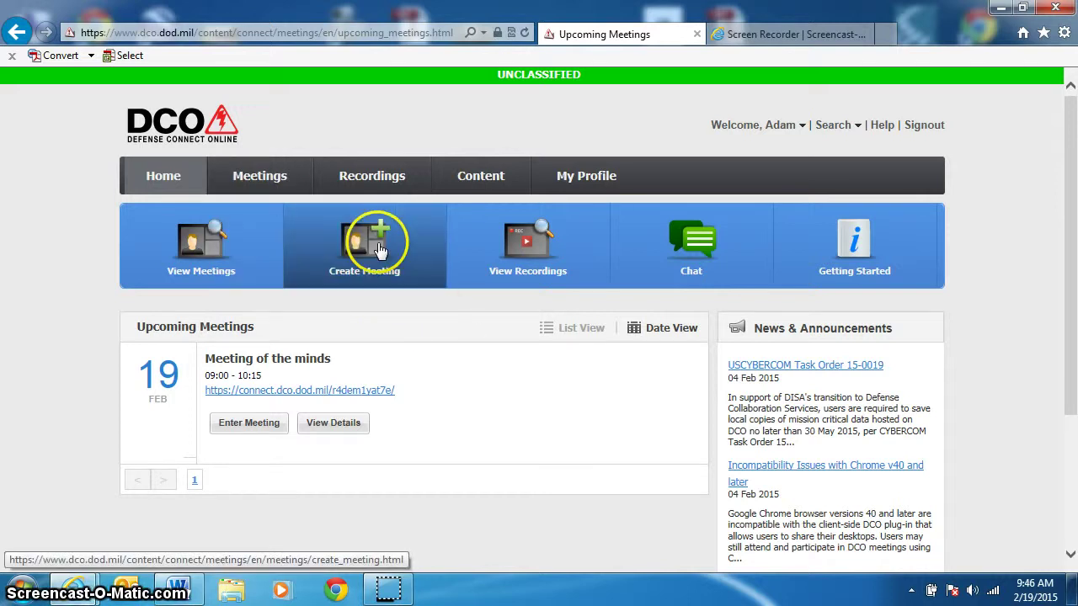
{"action": "left_click", "coordinate": [381, 249]}
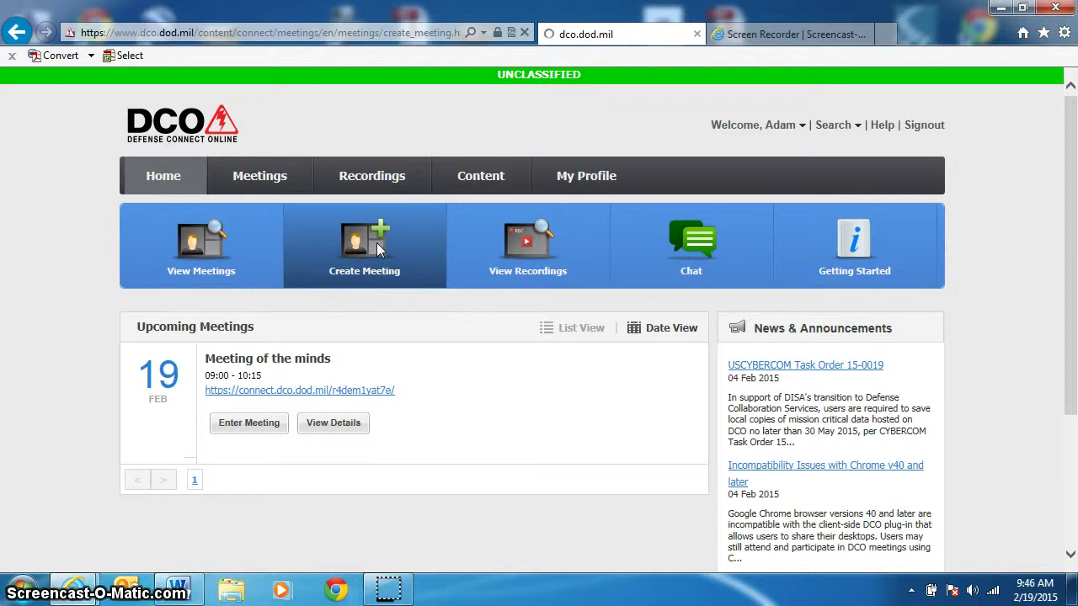
{"action": "left_click", "coordinate": [376, 250]}
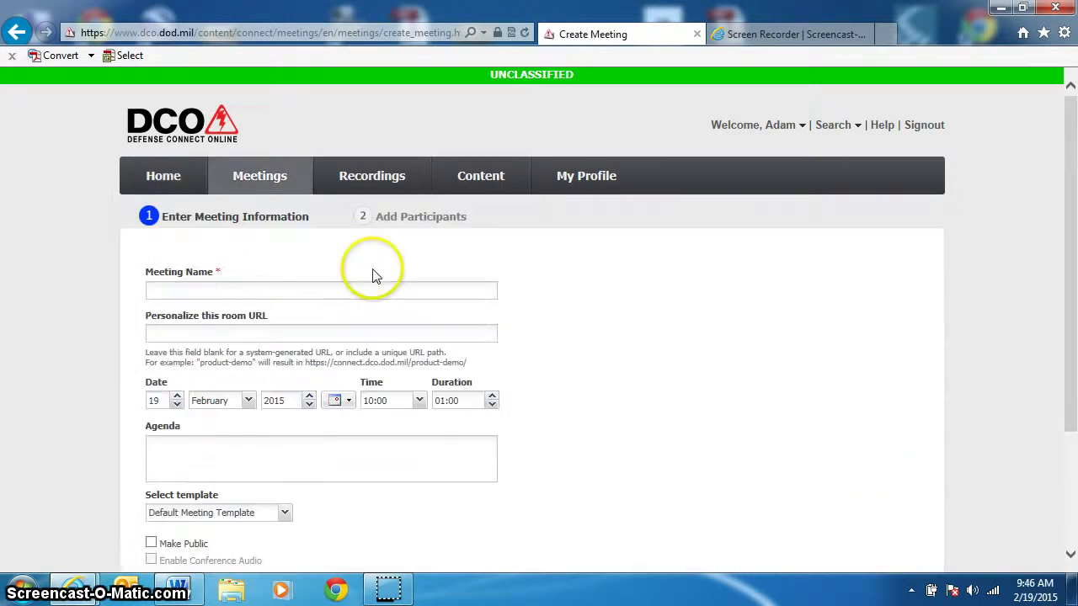
{"action": "left_click", "coordinate": [272, 289]}
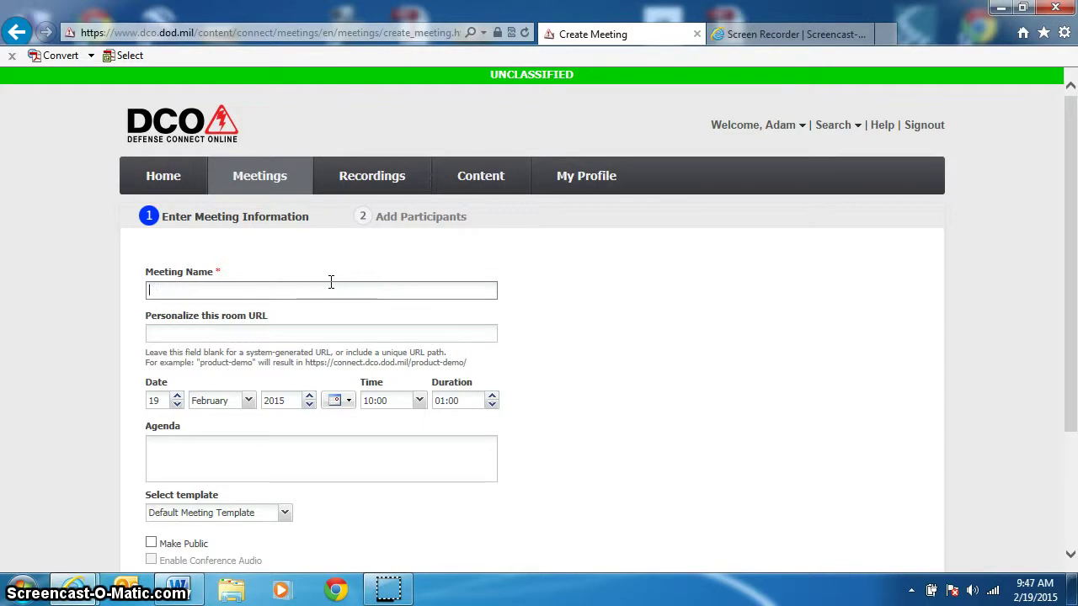
{"action": "type", "text": "DCO "}
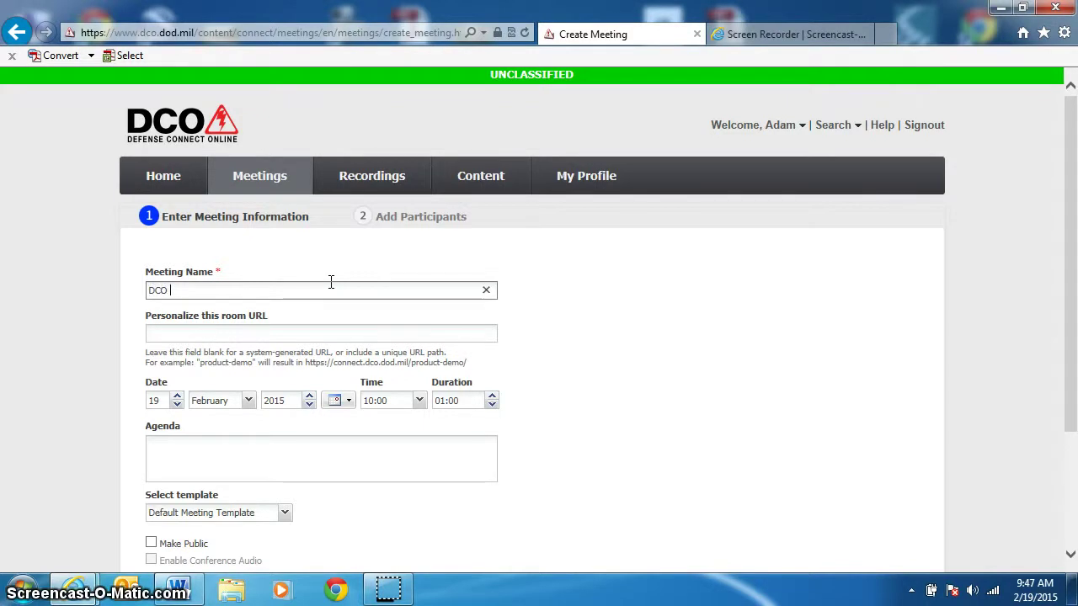
{"action": "type", "text": "Test meeting with Adam"}
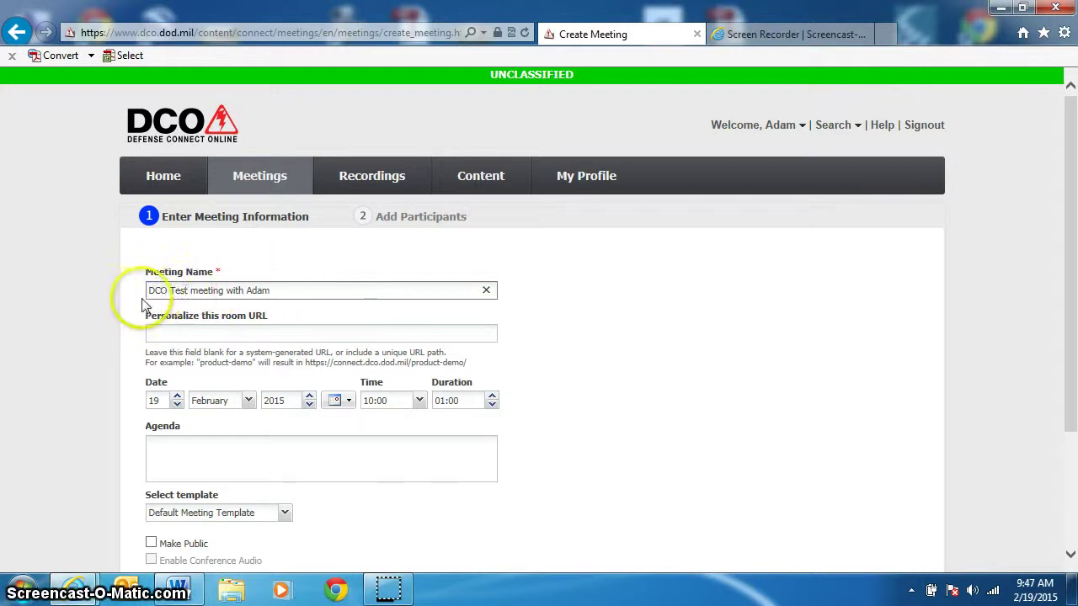
Set the meeting's start time to 09:45 and its duration to 01:30.
{"action": "scroll", "coordinate": [126, 313], "scroll_direction": "down", "scroll_amount": 1}
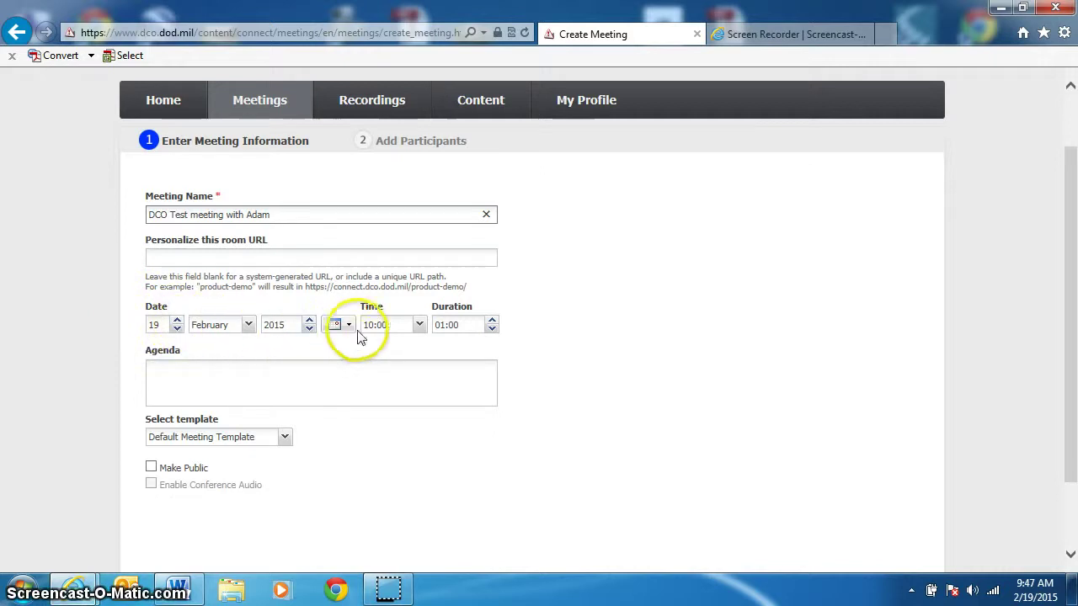
{"action": "left_click", "coordinate": [418, 326]}
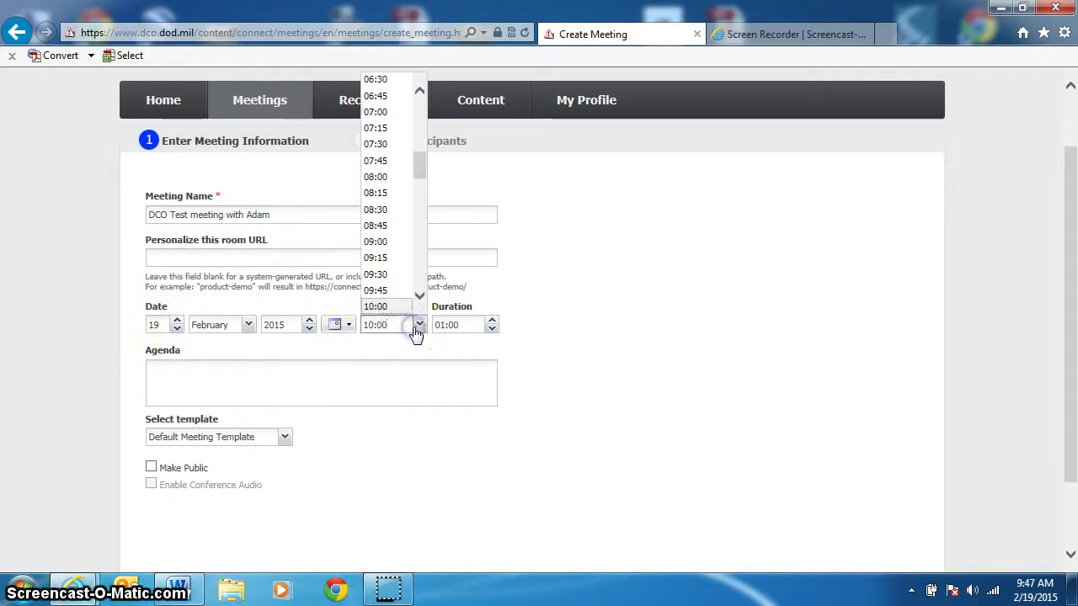
{"action": "left_click", "coordinate": [405, 290]}
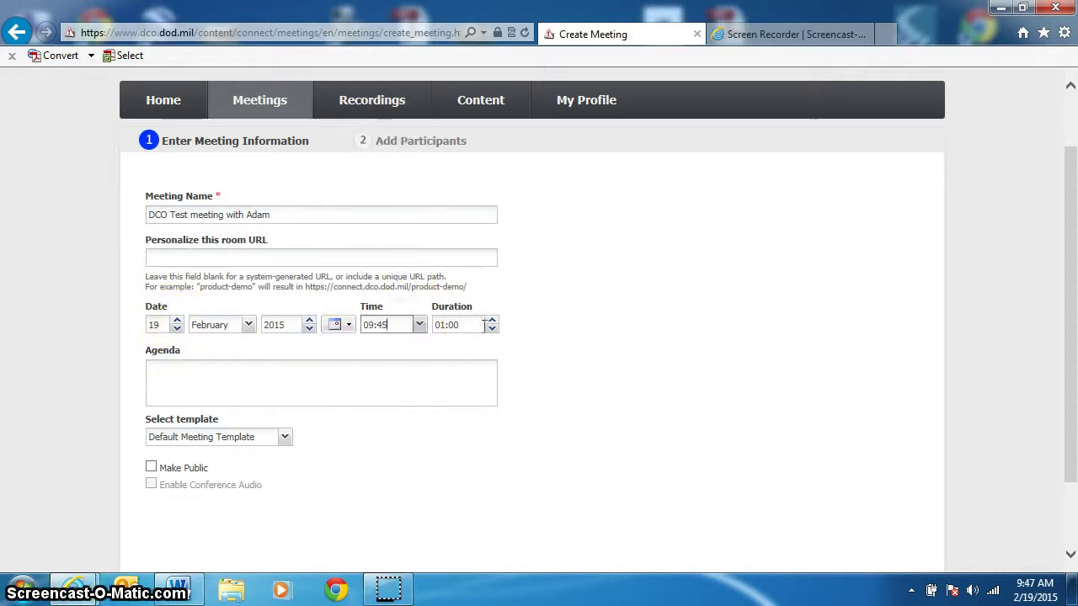
{"action": "left_click", "coordinate": [492, 324]}
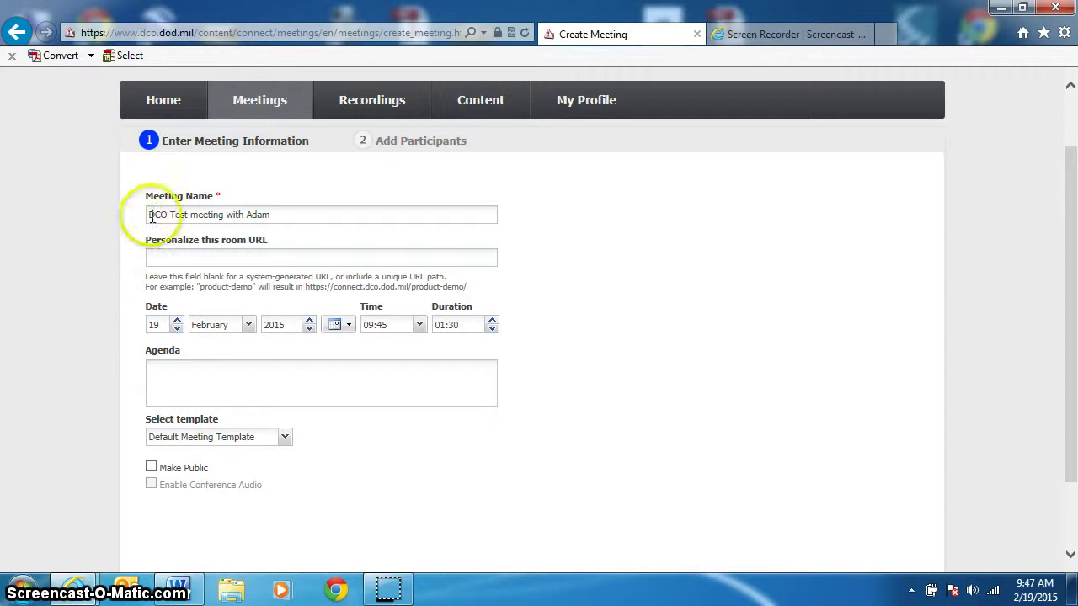
{"action": "left_click_drag", "start_coordinate": [145, 214], "coordinate": [287, 212]}
{"action": "left_click", "coordinate": [127, 330]}
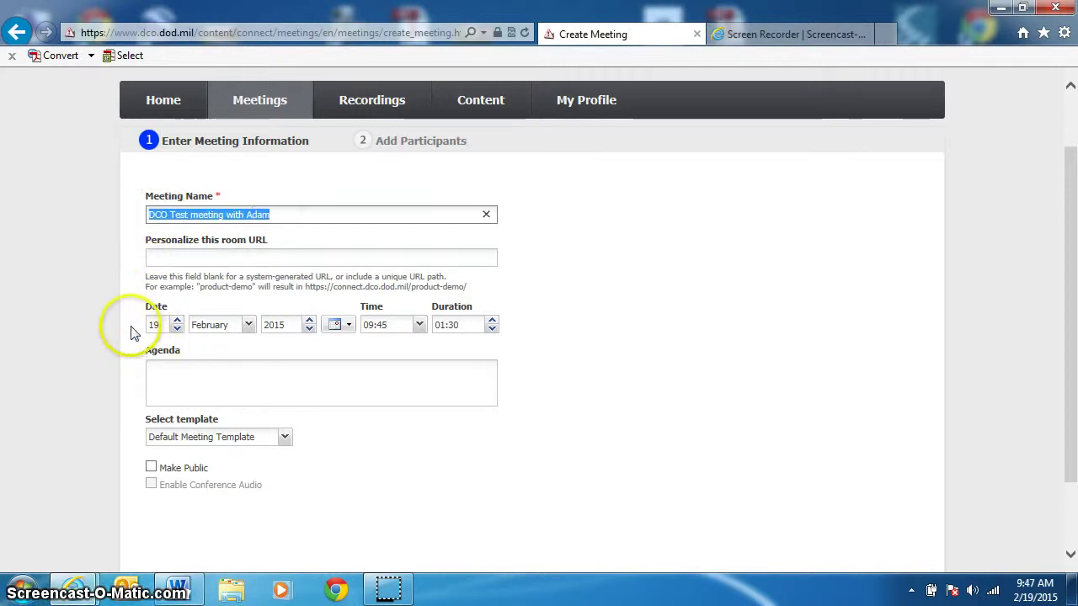
{"action": "left_click", "coordinate": [190, 394]}
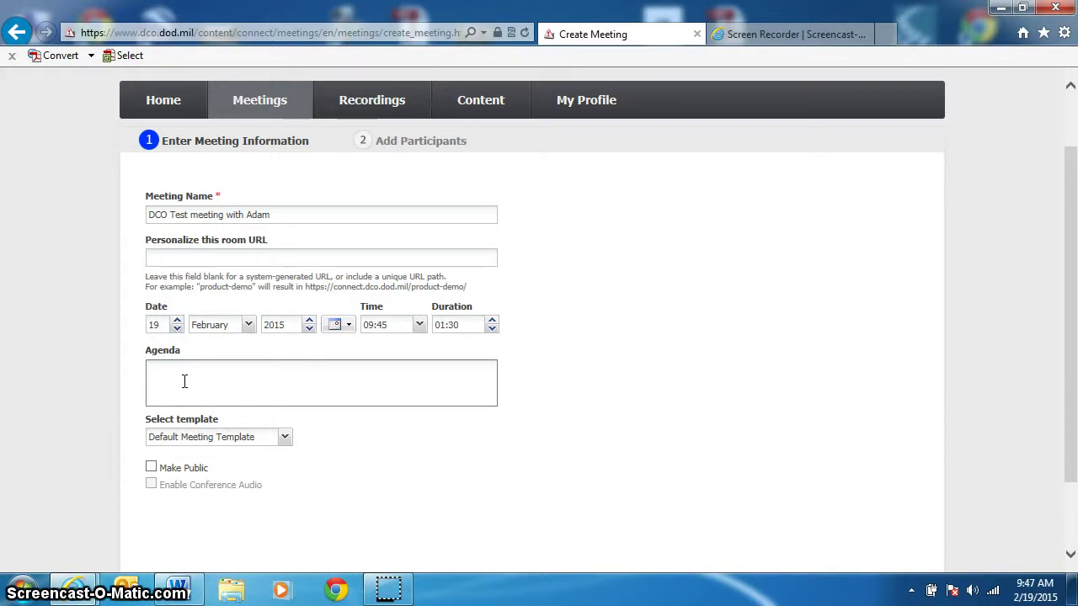
{"action": "left_click", "coordinate": [308, 437]}
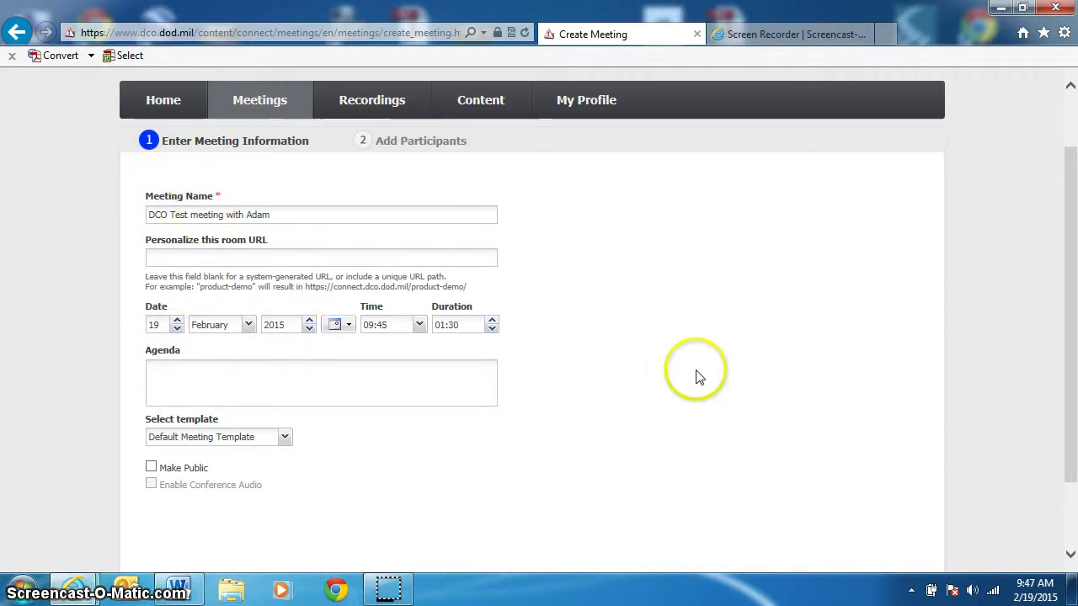
Proceed to the participants stage and finish creating the meeting without adding any invitees.
{"action": "scroll", "coordinate": [699, 378], "scroll_direction": "down", "scroll_amount": 2}
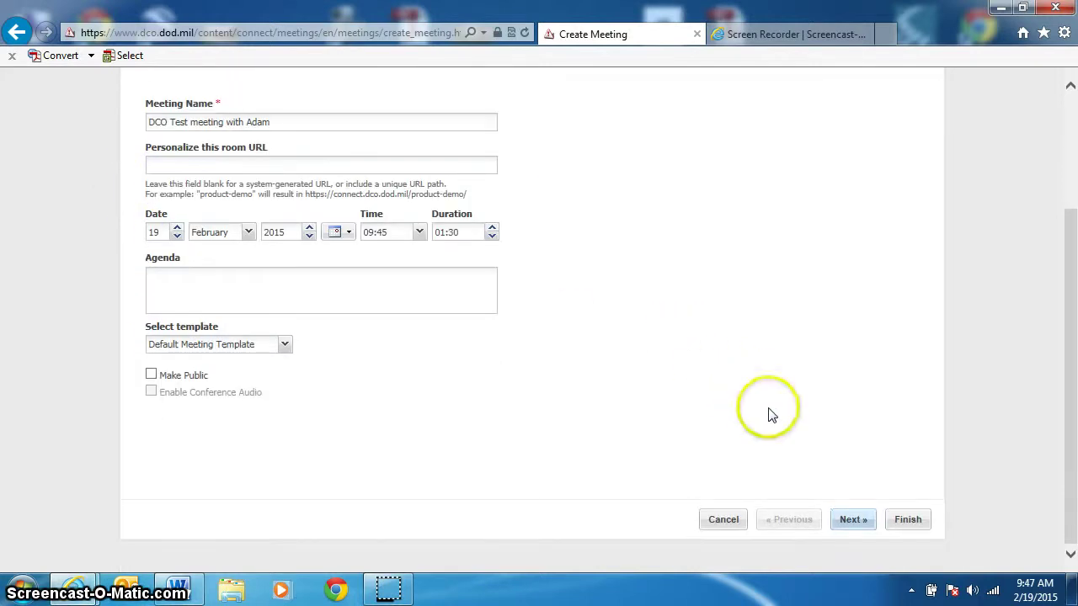
{"action": "left_click", "coordinate": [855, 520]}
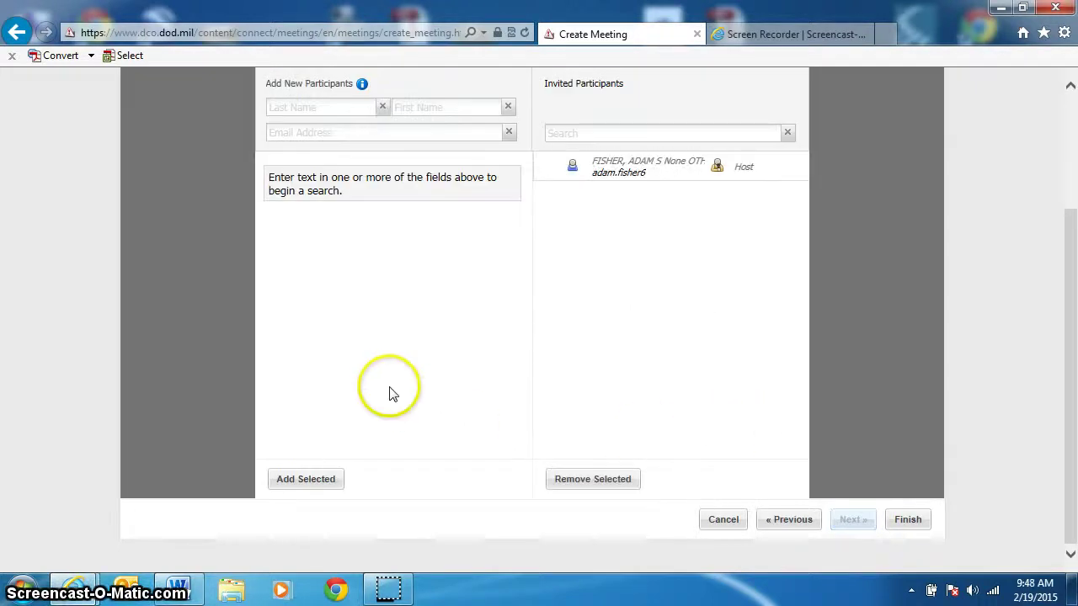
{"action": "scroll", "coordinate": [398, 394], "scroll_direction": "up", "scroll_amount": 2}
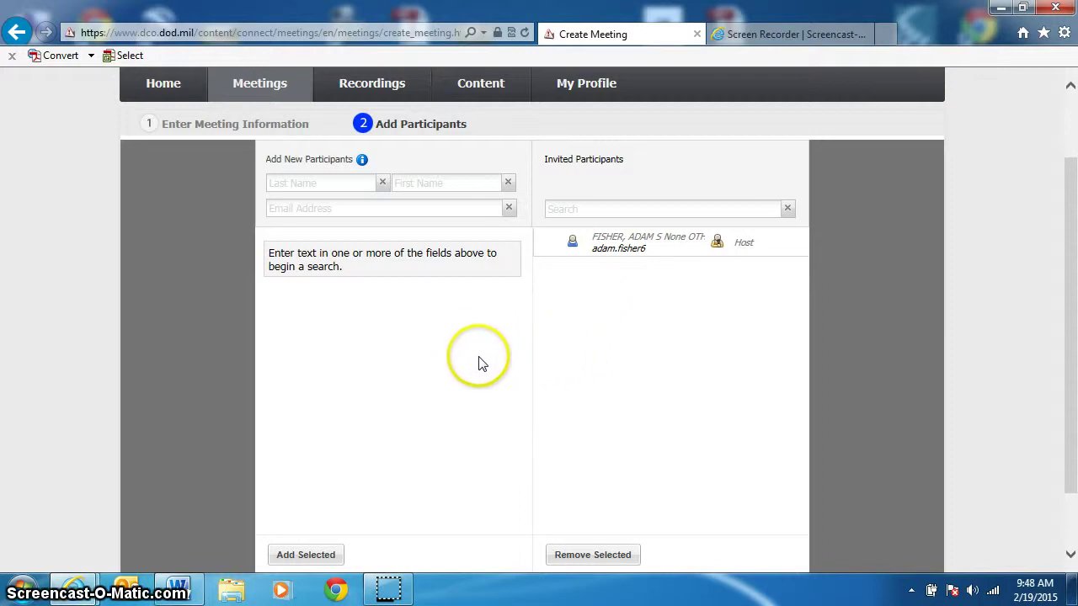
{"action": "scroll", "coordinate": [482, 364], "scroll_direction": "down", "scroll_amount": 1}
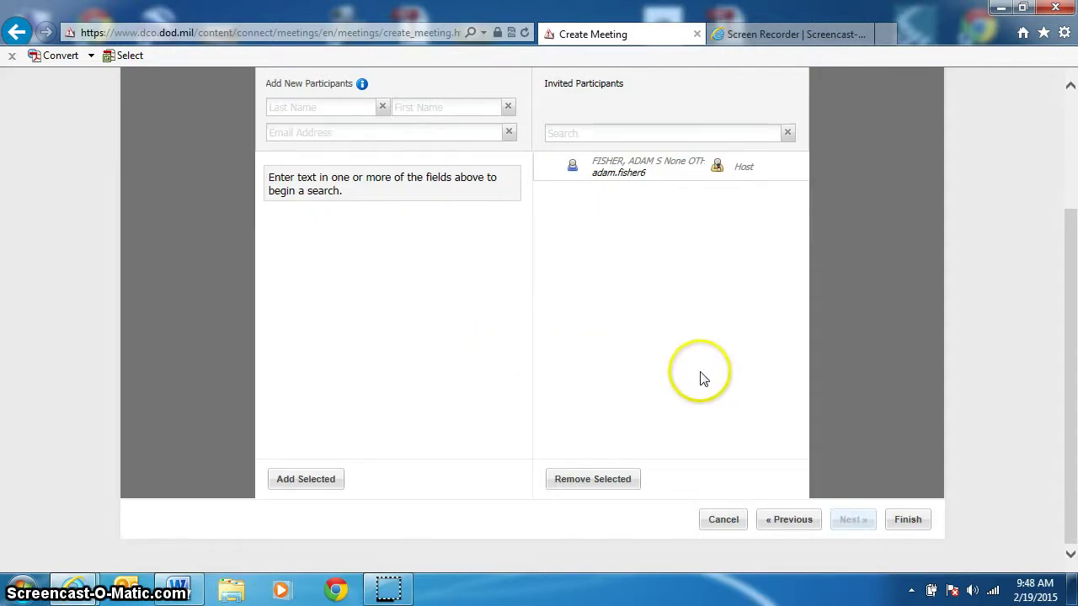
{"action": "left_click", "coordinate": [909, 521]}
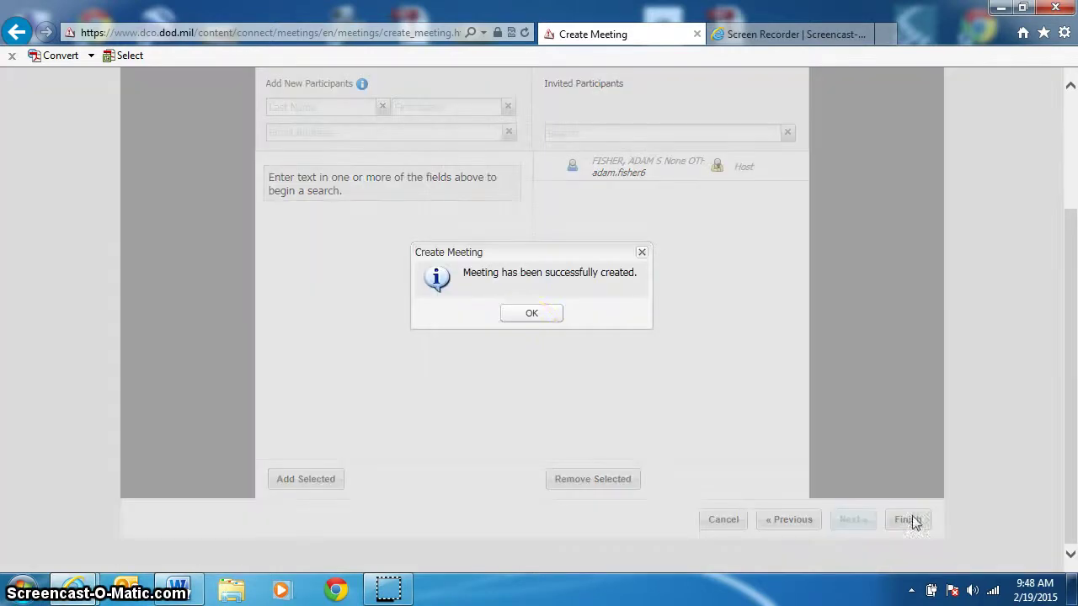
{"action": "left_click", "coordinate": [531, 315]}
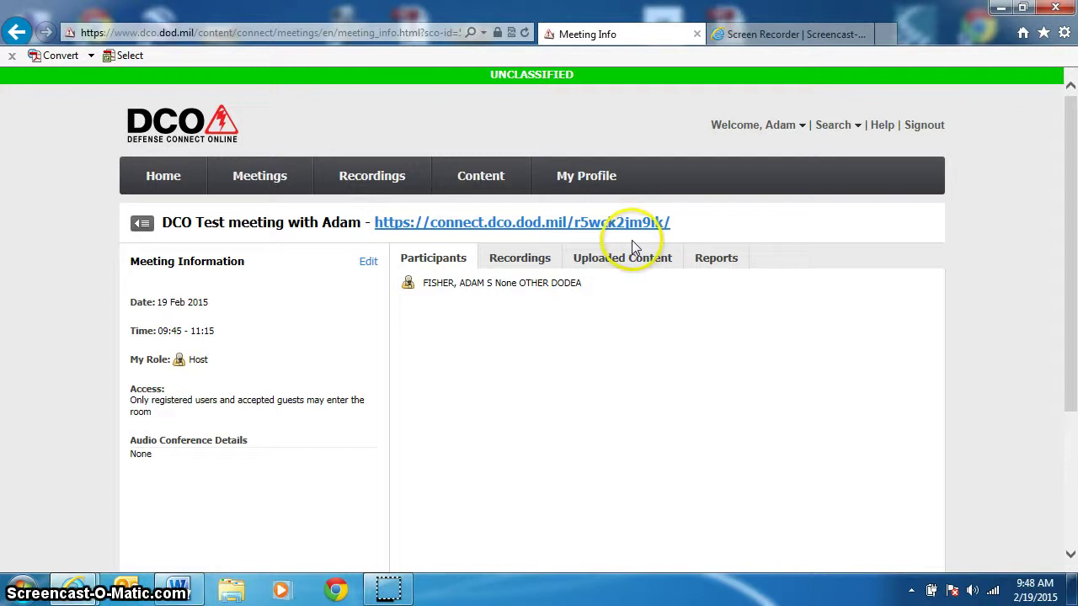
Copy the new meeting's room URL from its information page.
{"action": "left_click_drag", "start_coordinate": [690, 236], "coordinate": [413, 231]}
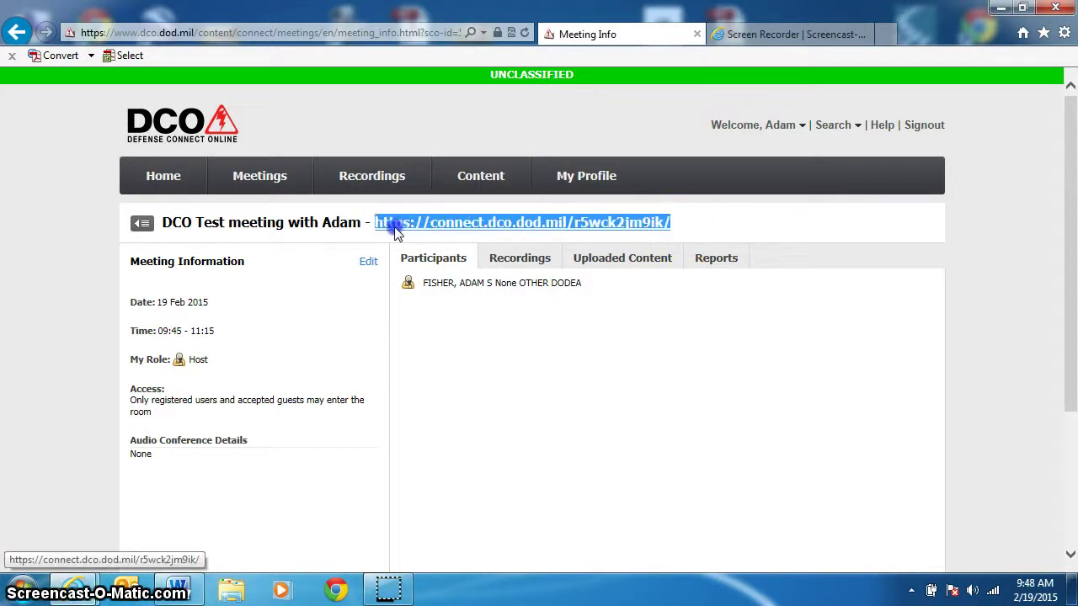
{"action": "right_click", "coordinate": [401, 230]}
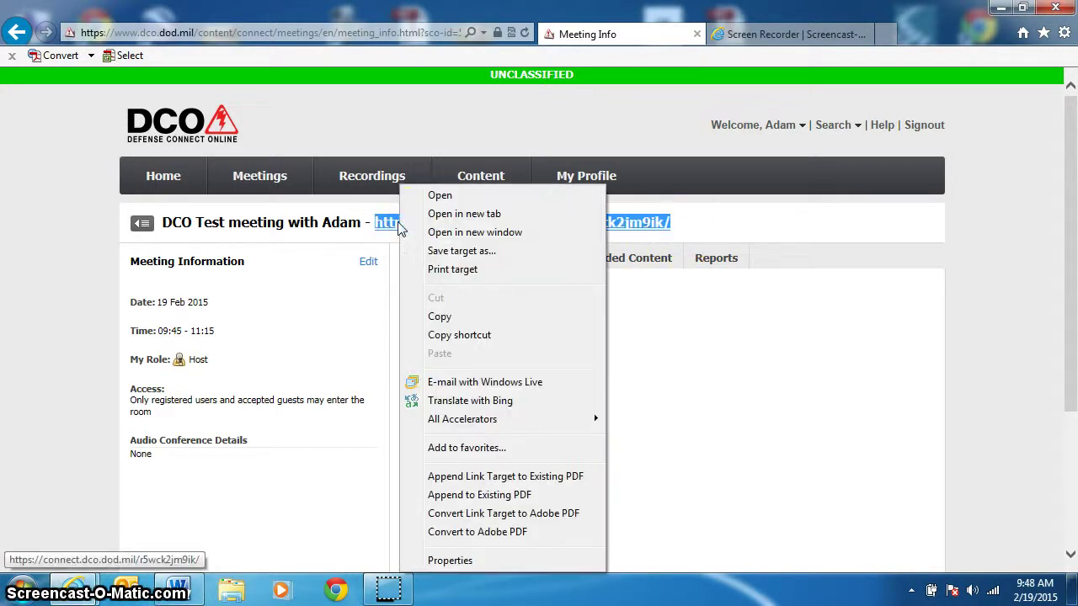
{"action": "left_click", "coordinate": [440, 317]}
{"action": "left_click", "coordinate": [451, 324]}
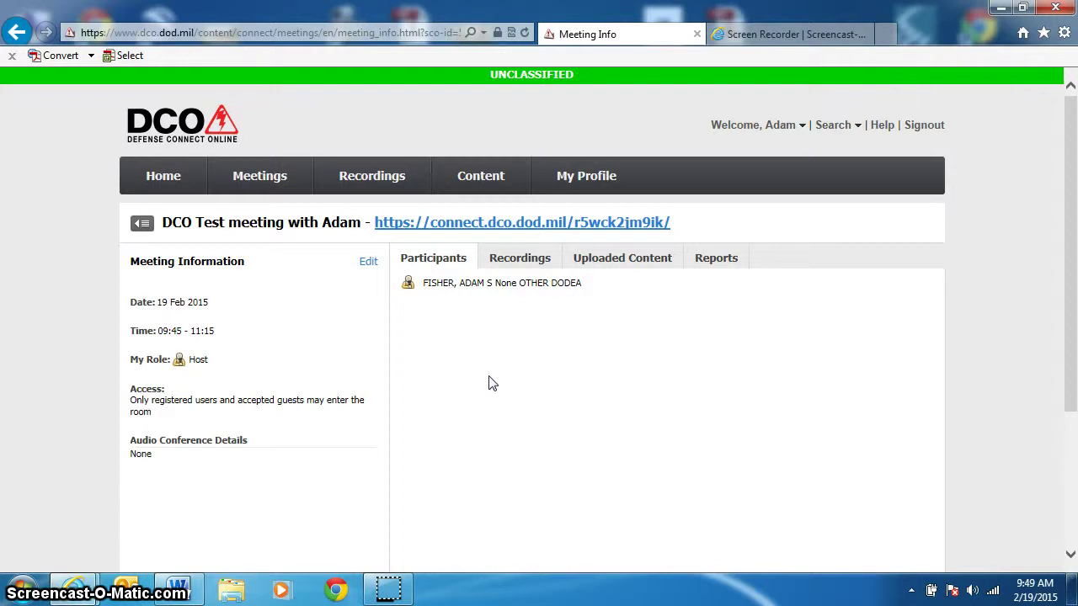
Enter the meeting room through its link and switch the room to the Briefing layout.
{"action": "left_click", "coordinate": [616, 224]}
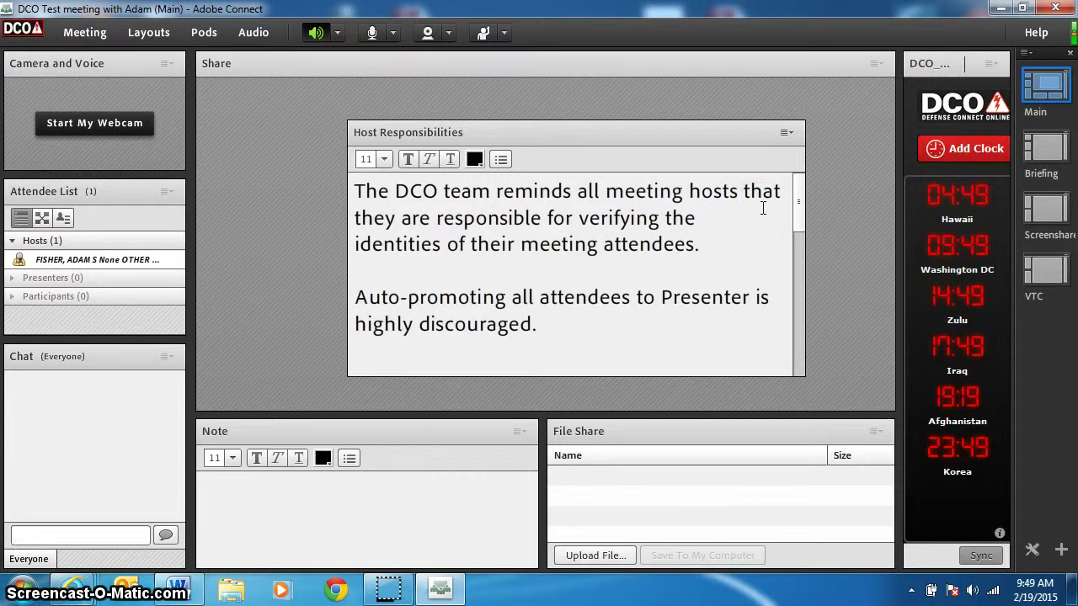
{"action": "left_click", "coordinate": [821, 168]}
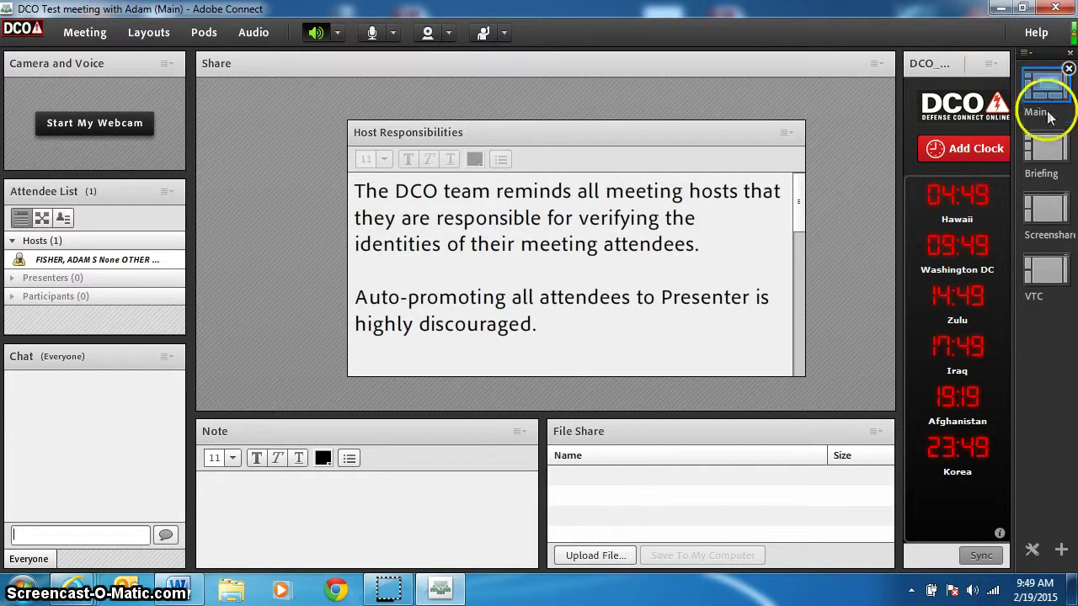
{"action": "mouse_move", "coordinate": [1048, 99]}
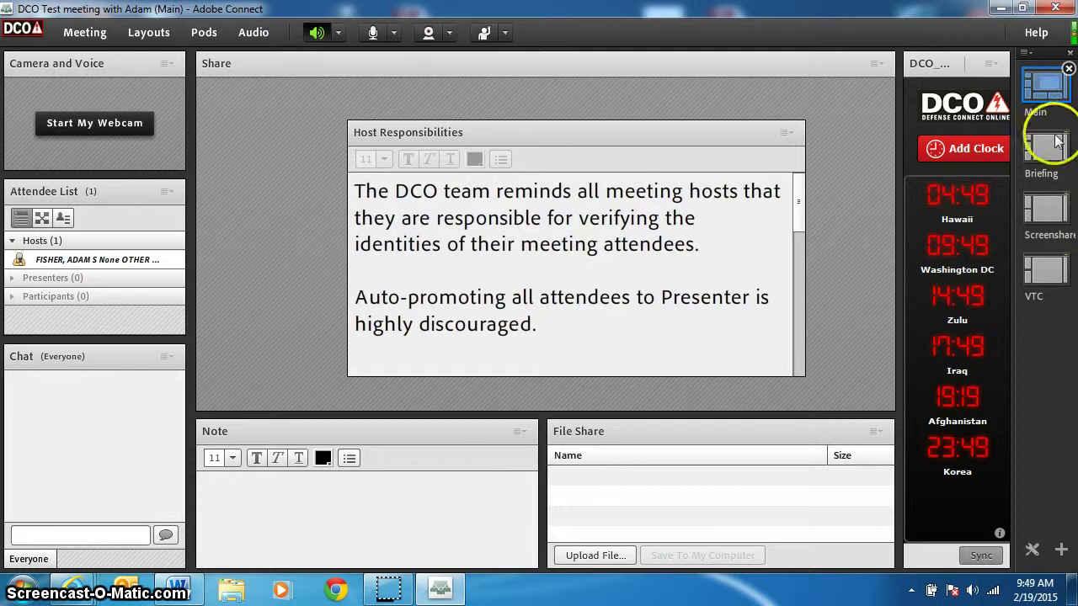
{"action": "mouse_move", "coordinate": [1057, 152]}
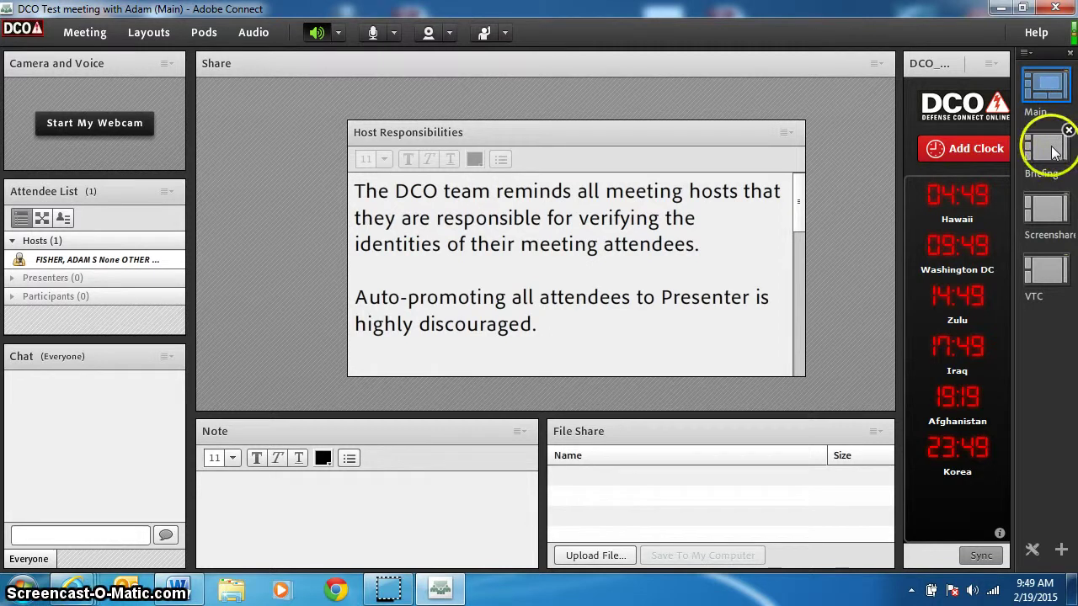
{"action": "left_click", "coordinate": [1051, 149]}
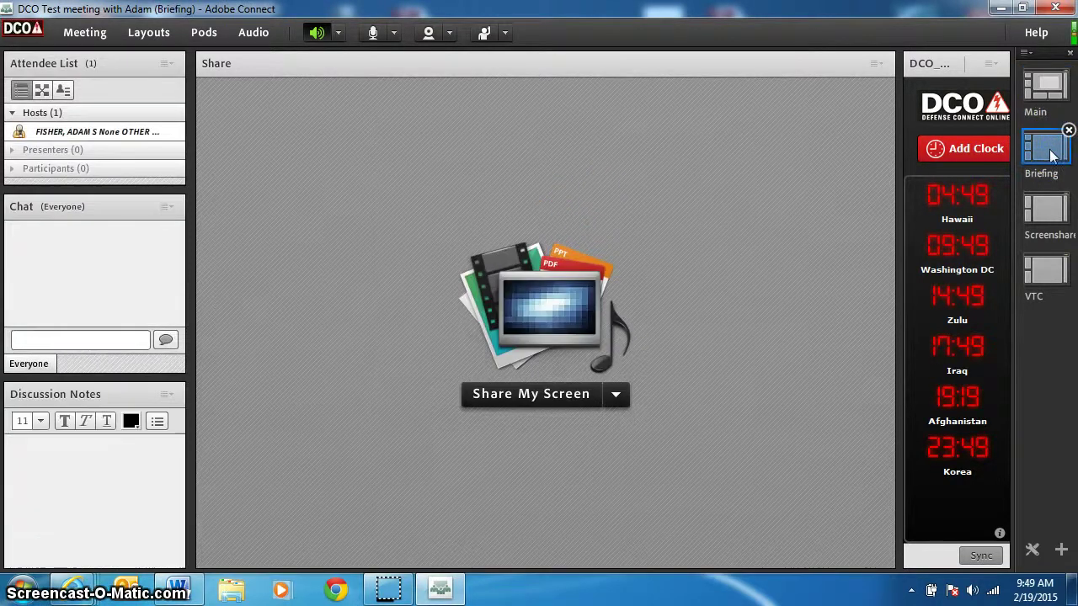
Look through the Screenshare, VTC, Briefing and Main layouts of the room, finishing on the VTC layout.
{"action": "left_click", "coordinate": [1053, 209]}
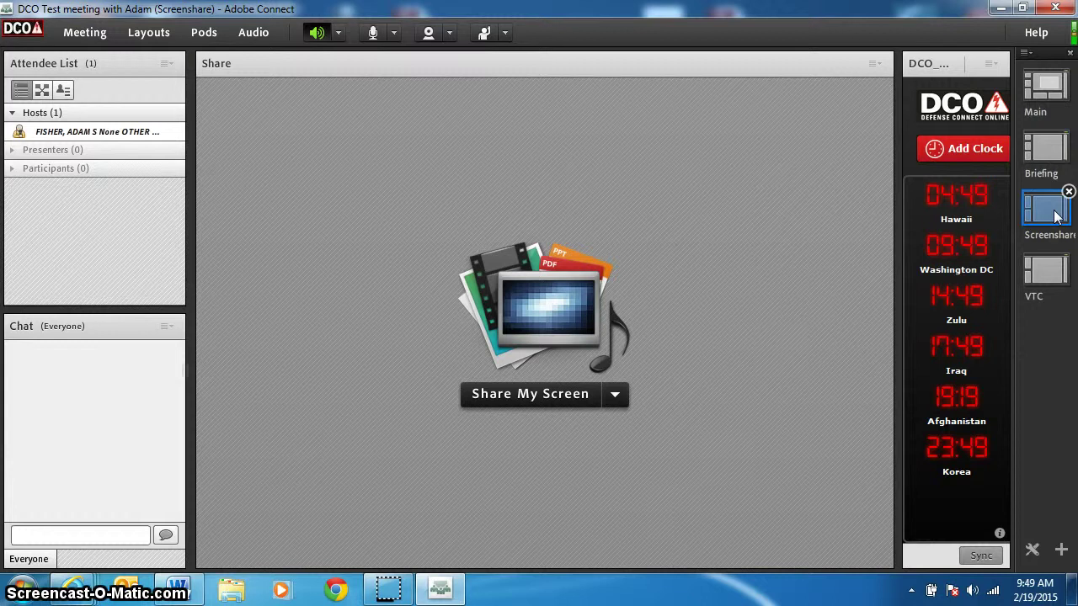
{"action": "left_click", "coordinate": [1050, 267]}
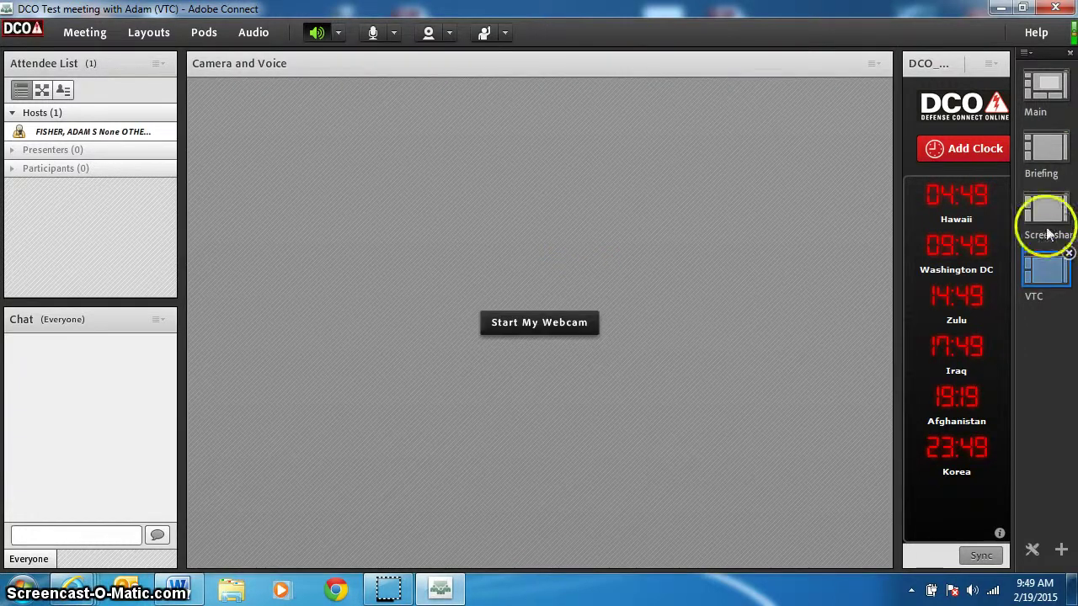
{"action": "left_click", "coordinate": [1050, 232]}
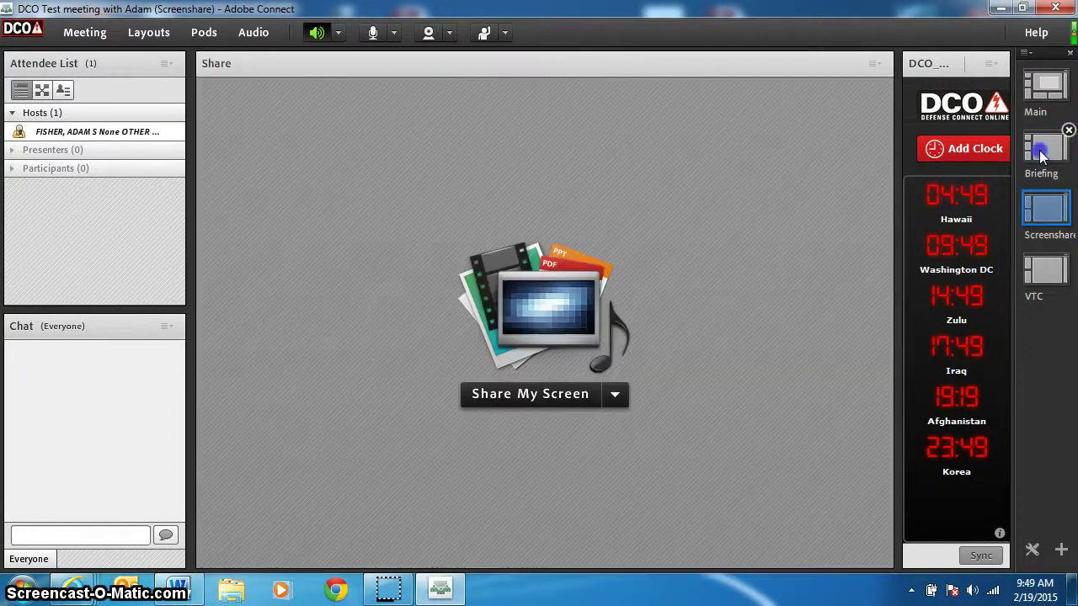
{"action": "left_click", "coordinate": [1041, 156]}
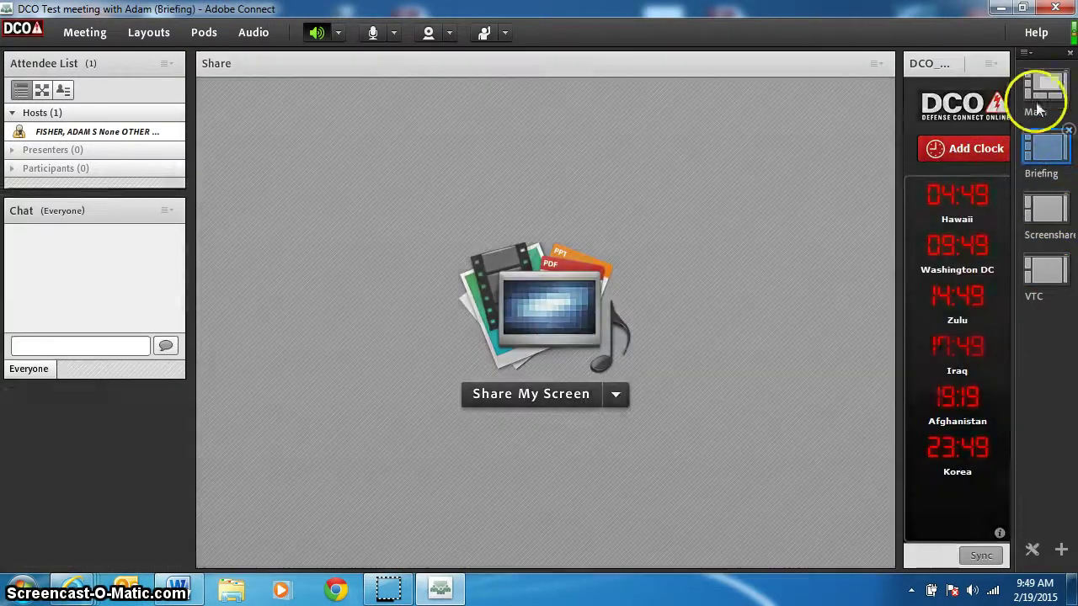
{"action": "left_click", "coordinate": [1042, 92]}
{"action": "left_click", "coordinate": [1050, 151]}
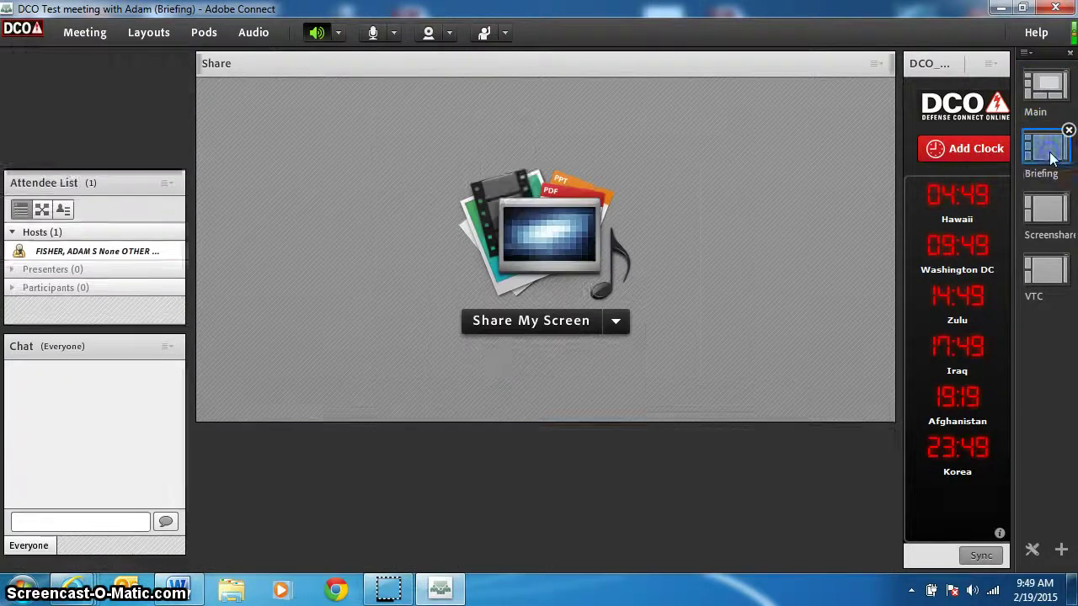
{"action": "left_click", "coordinate": [1056, 211]}
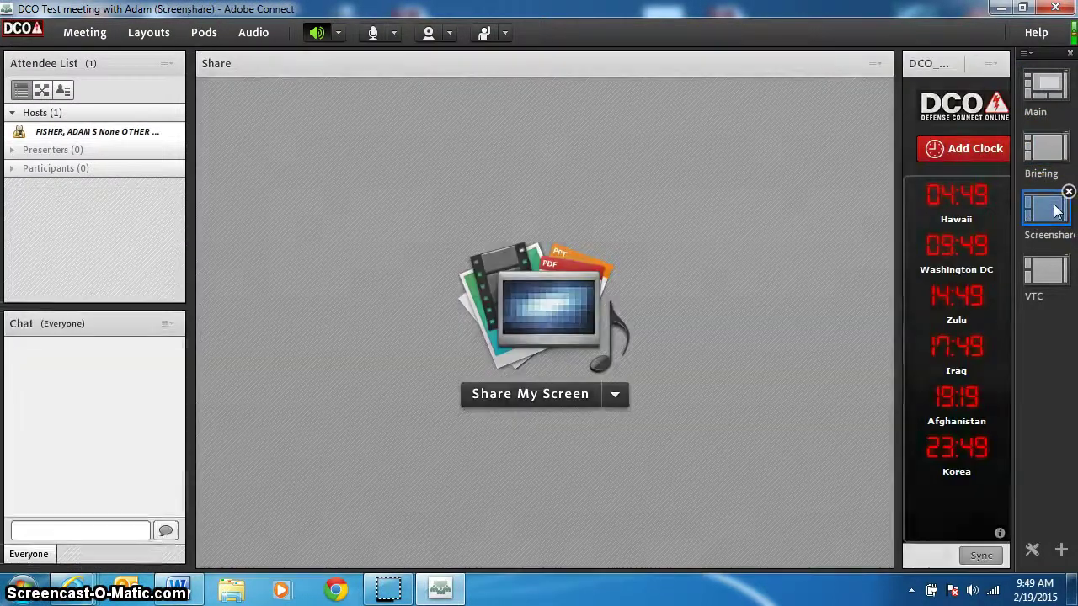
{"action": "left_click", "coordinate": [1050, 268]}
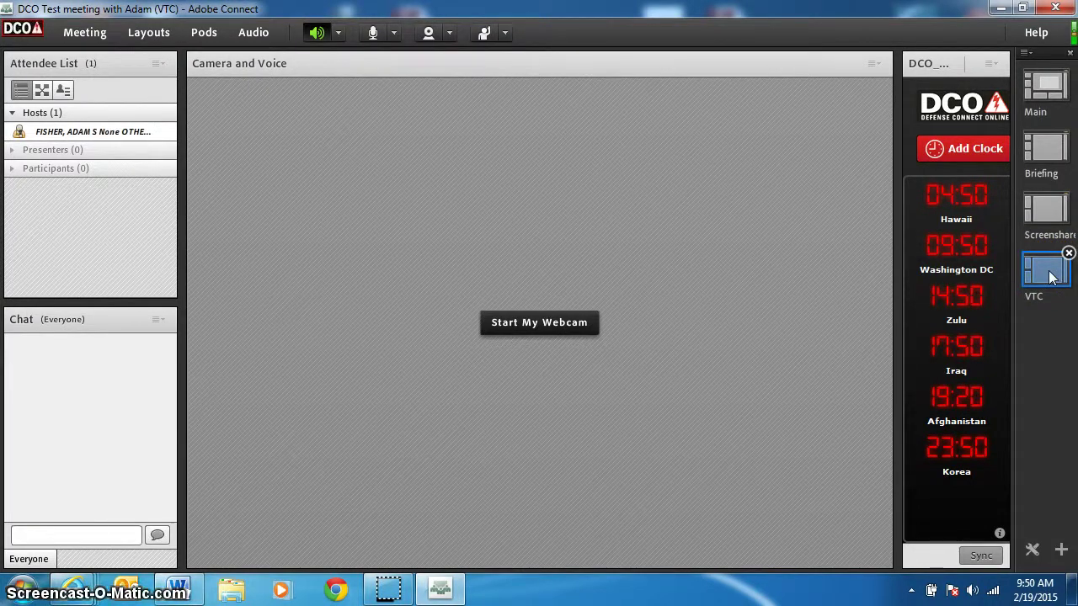
Start the webcam in the Camera and Voice pod, allow camera and microphone access, and share the video.
{"action": "left_click", "coordinate": [202, 236]}
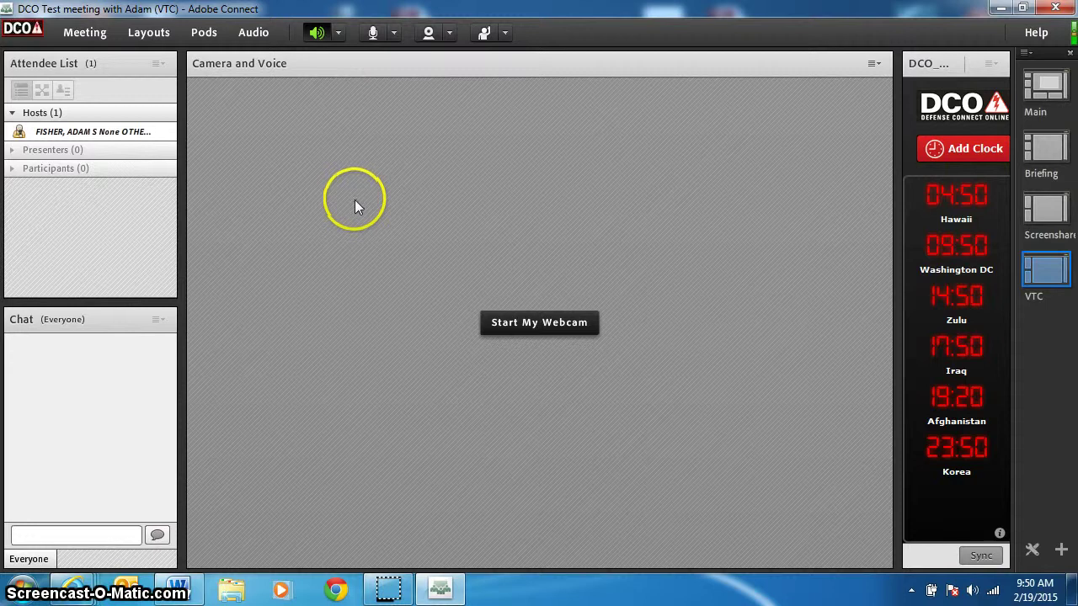
{"action": "left_click", "coordinate": [550, 321]}
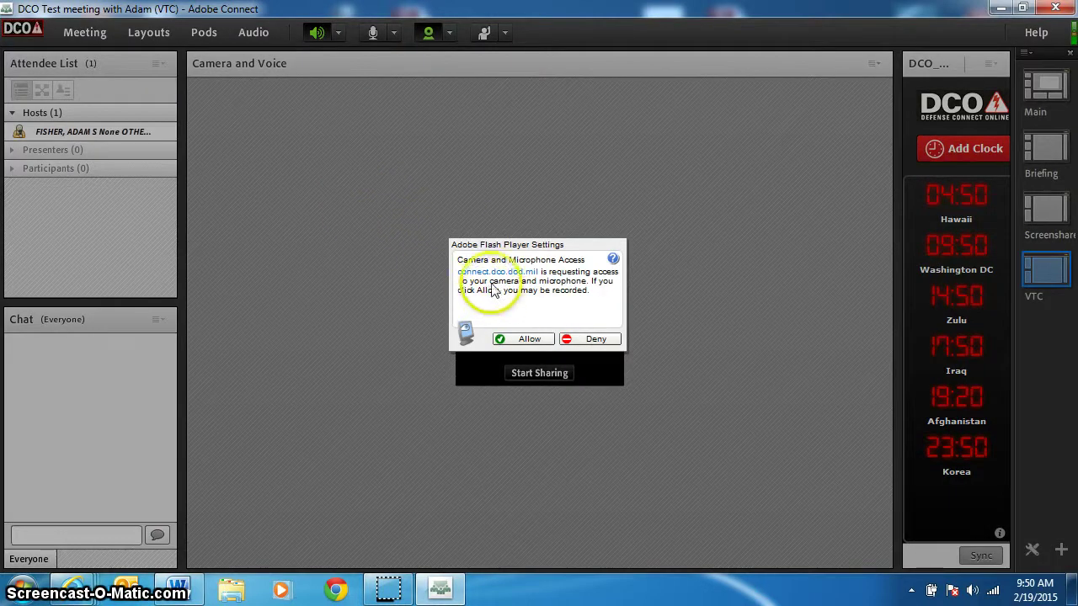
{"action": "left_click", "coordinate": [523, 338]}
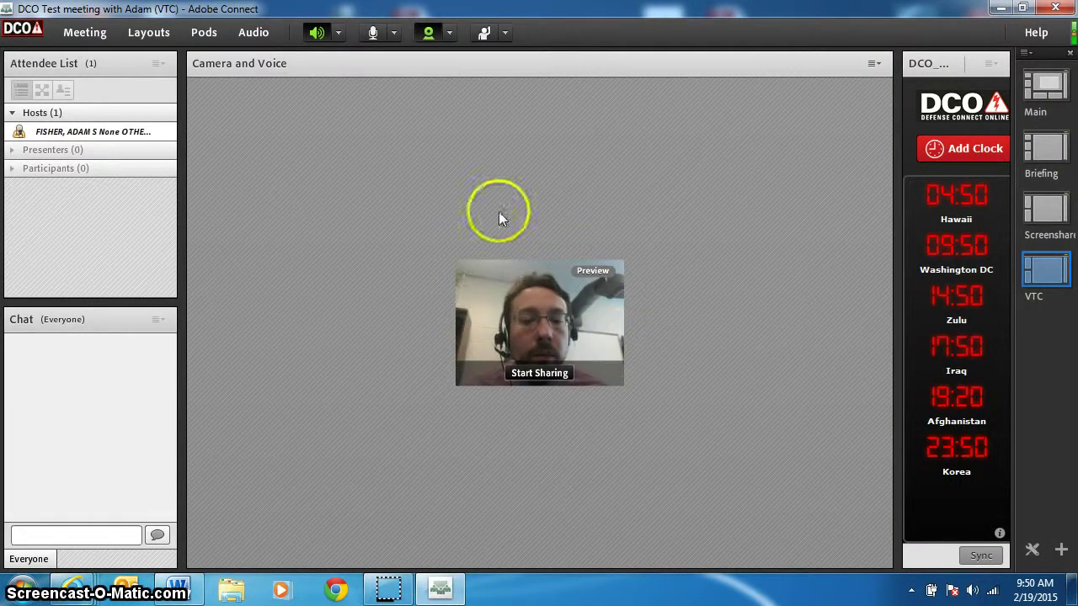
{"action": "left_click", "coordinate": [515, 375]}
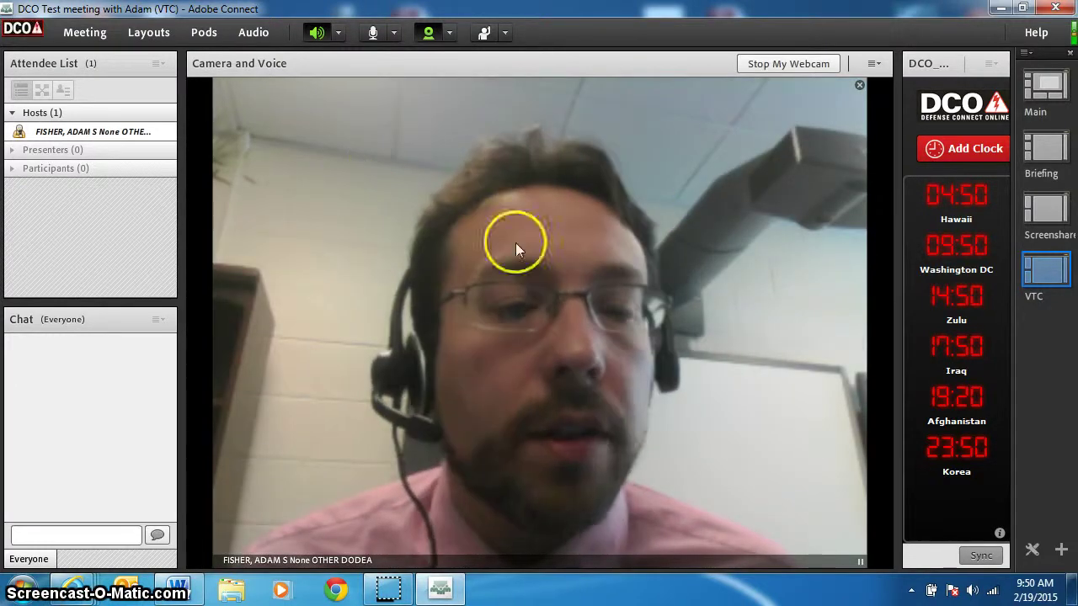
Stop the webcam and switch the room to the Screenshare layout.
{"action": "left_click", "coordinate": [774, 70]}
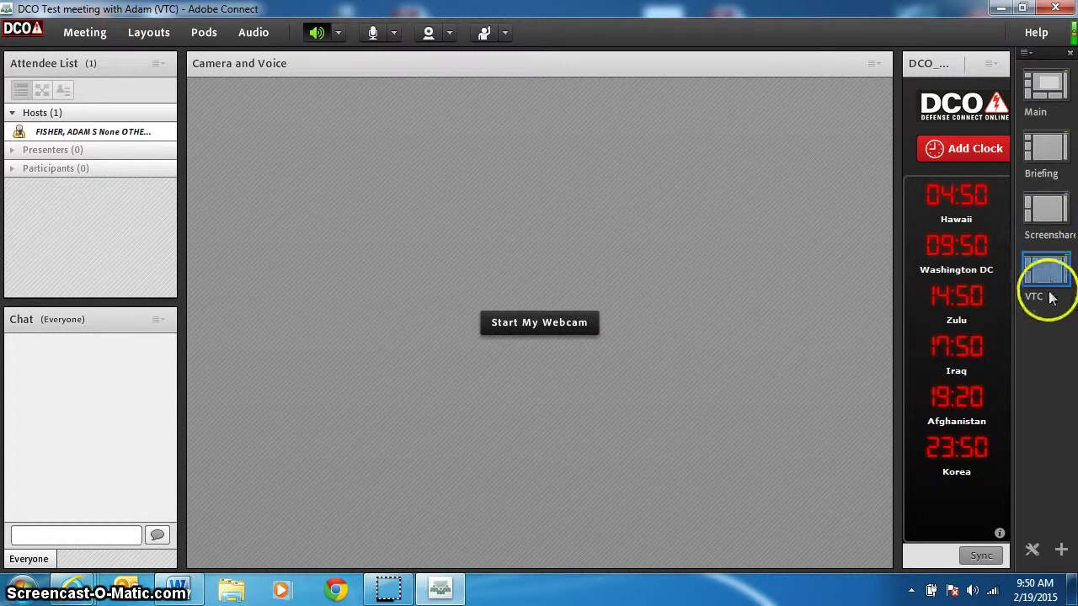
{"action": "mouse_move", "coordinate": [1051, 284]}
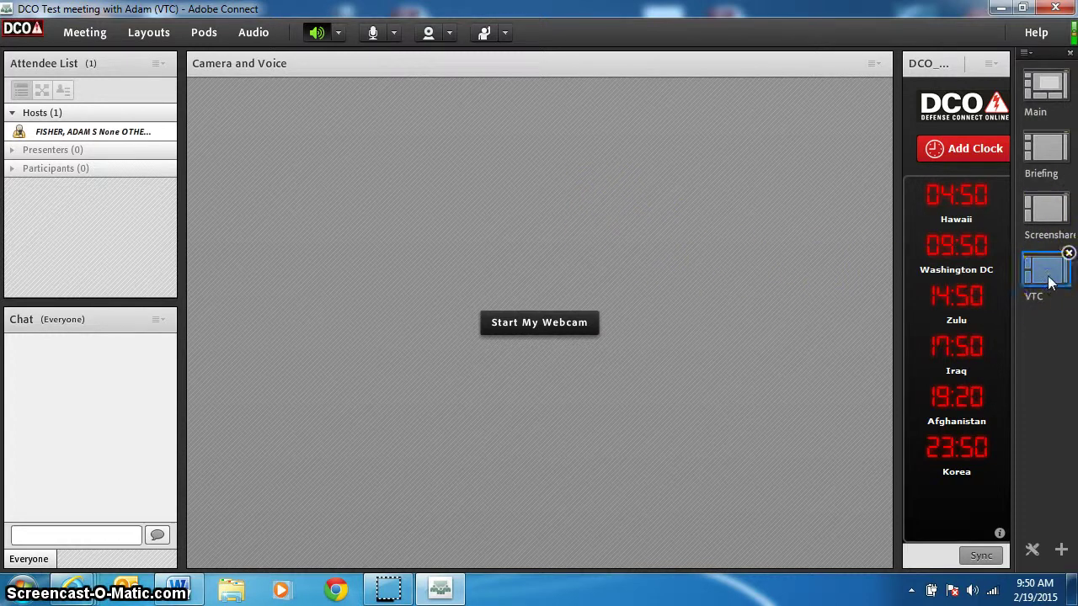
{"action": "left_click", "coordinate": [1050, 215]}
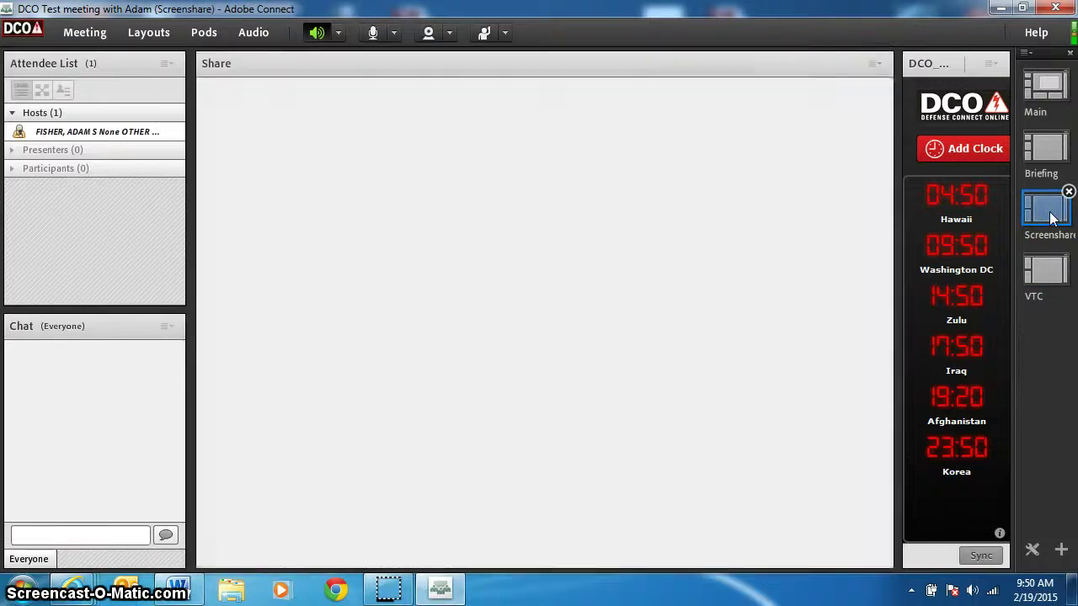
Share a whiteboard in the Share pod and stop sharing it after viewing it.
{"action": "left_click", "coordinate": [649, 297]}
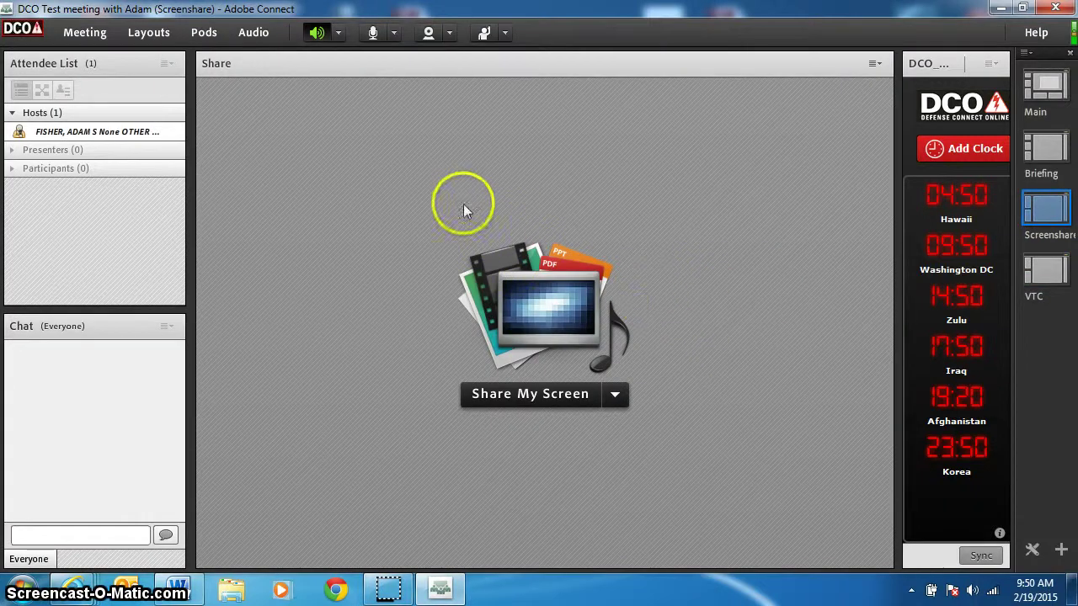
{"action": "left_click", "coordinate": [615, 397]}
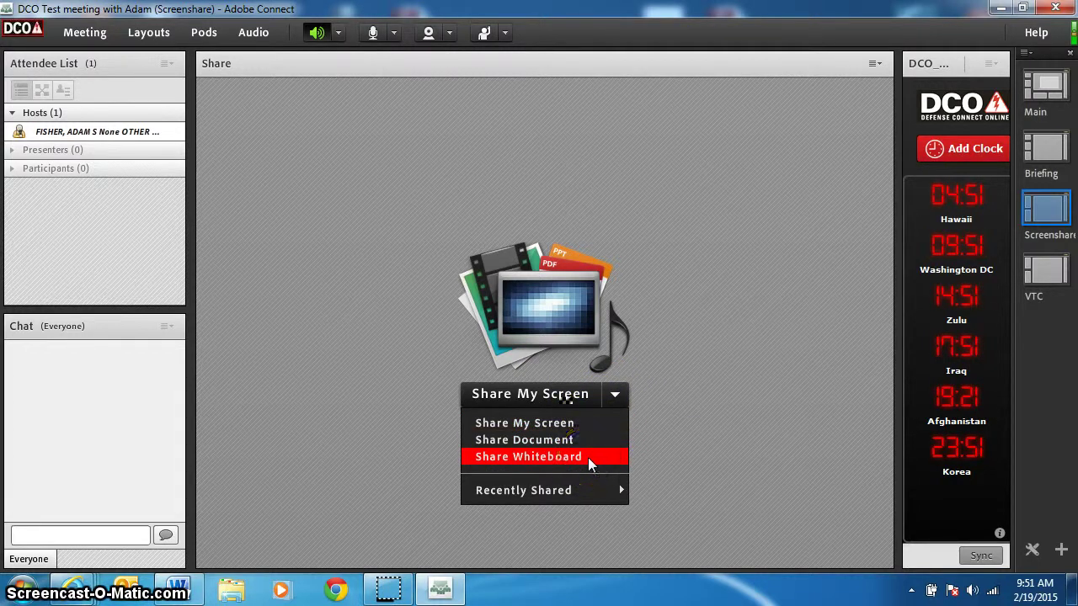
{"action": "left_click", "coordinate": [585, 459]}
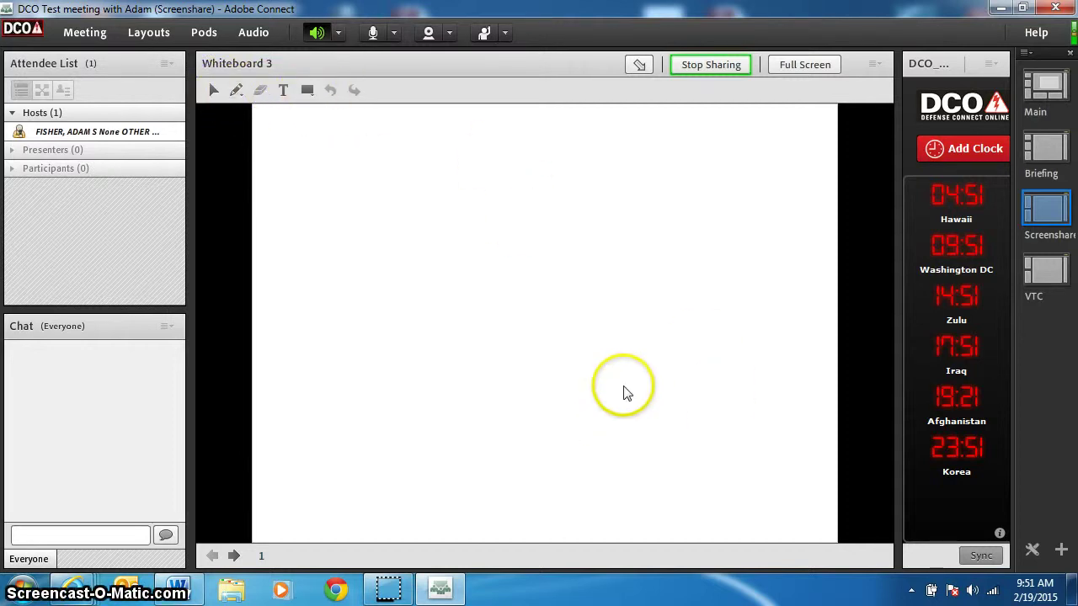
{"action": "left_click", "coordinate": [734, 65]}
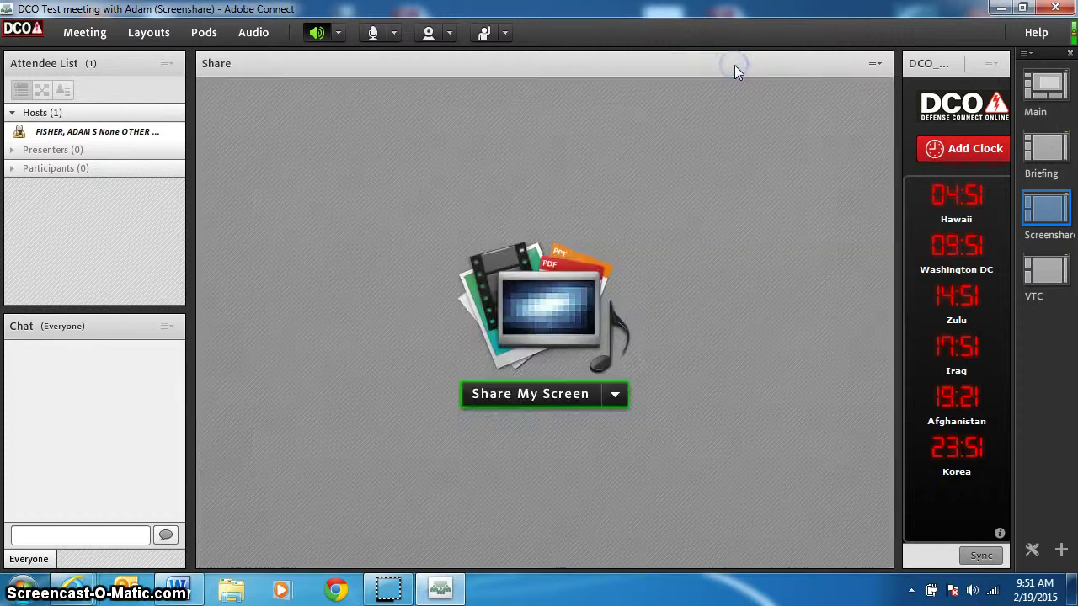
Share the whole desktop with the meeting and bring the meeting room window back to the front.
{"action": "left_click", "coordinate": [617, 396]}
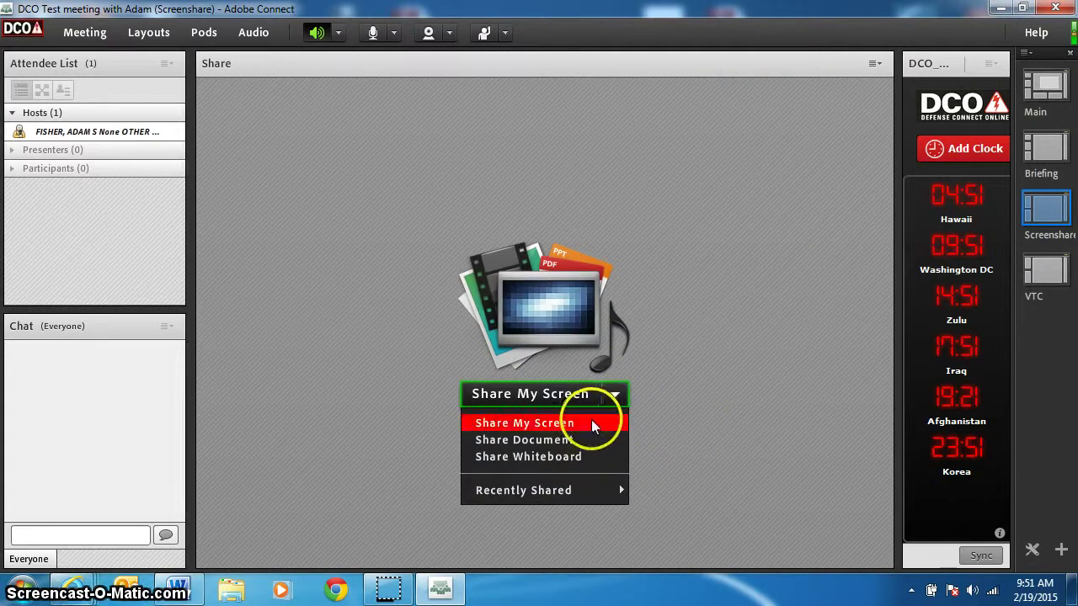
{"action": "left_click", "coordinate": [592, 428]}
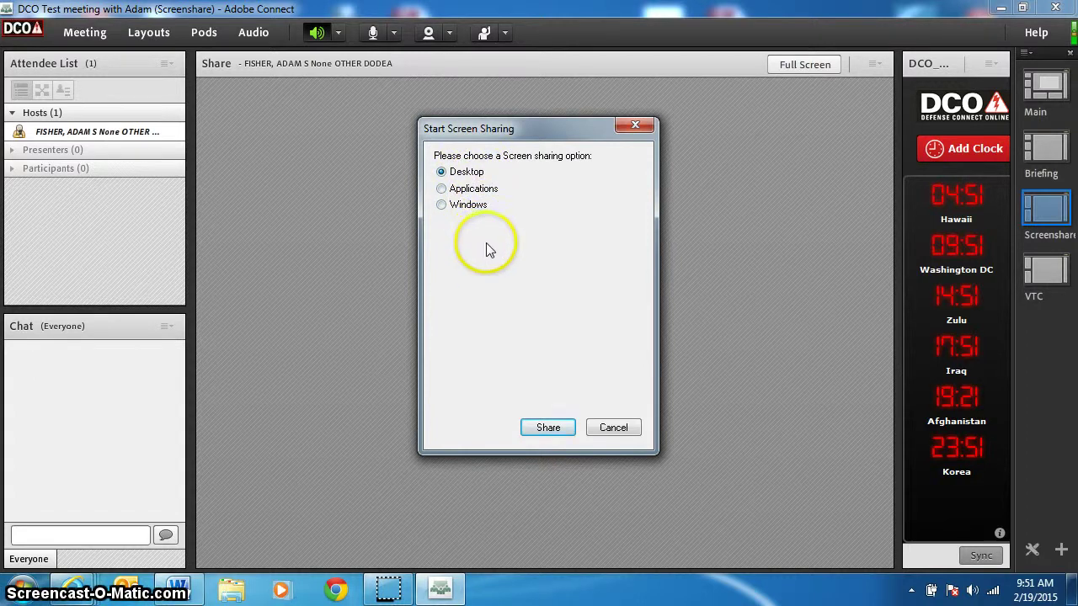
{"action": "left_click", "coordinate": [550, 430]}
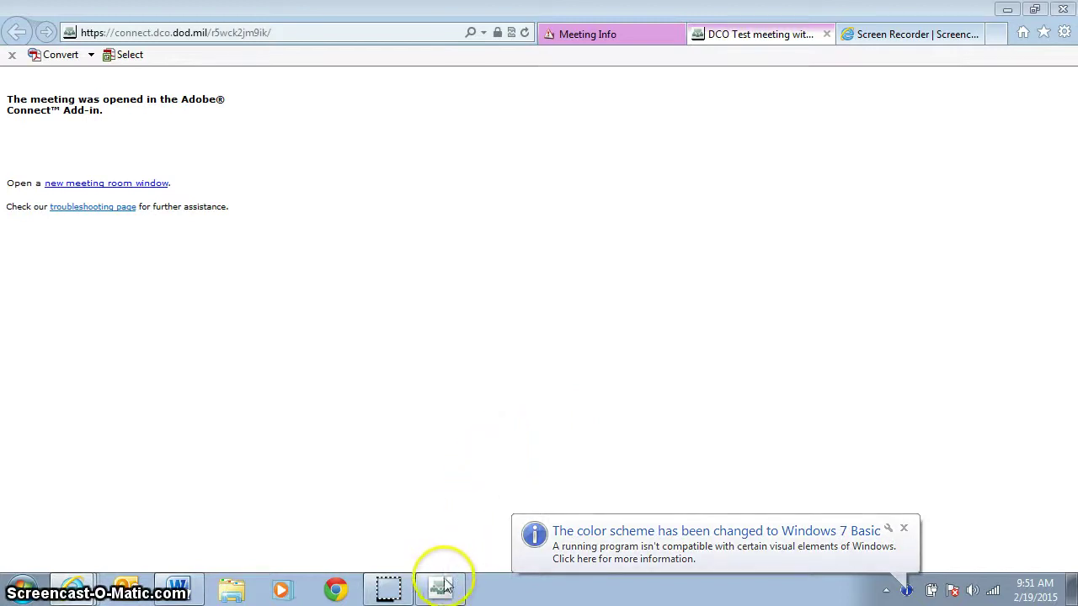
{"action": "mouse_move", "coordinate": [444, 592]}
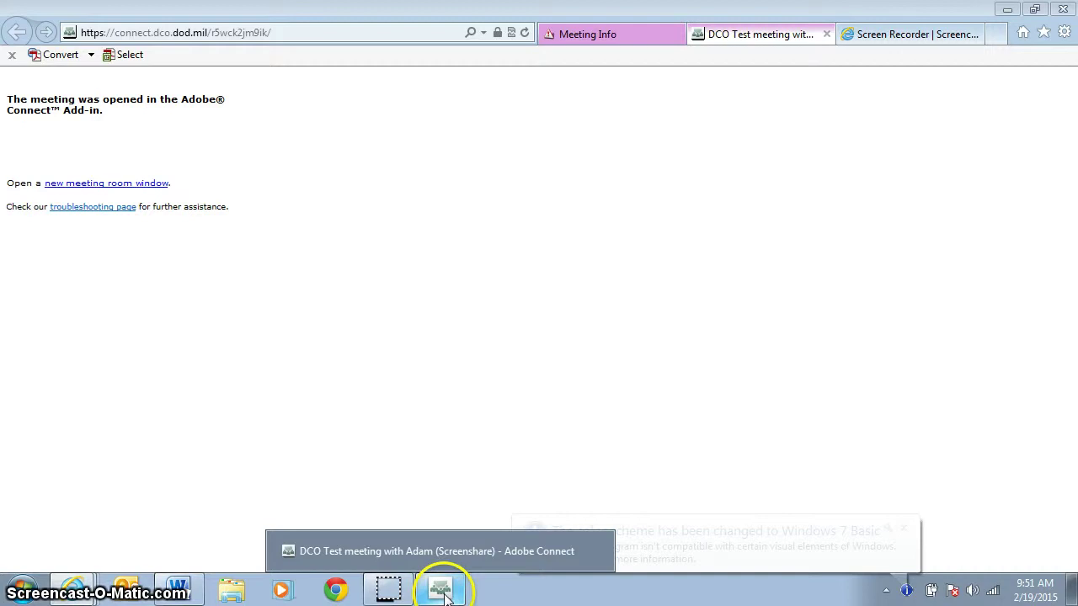
{"action": "left_click", "coordinate": [445, 590]}
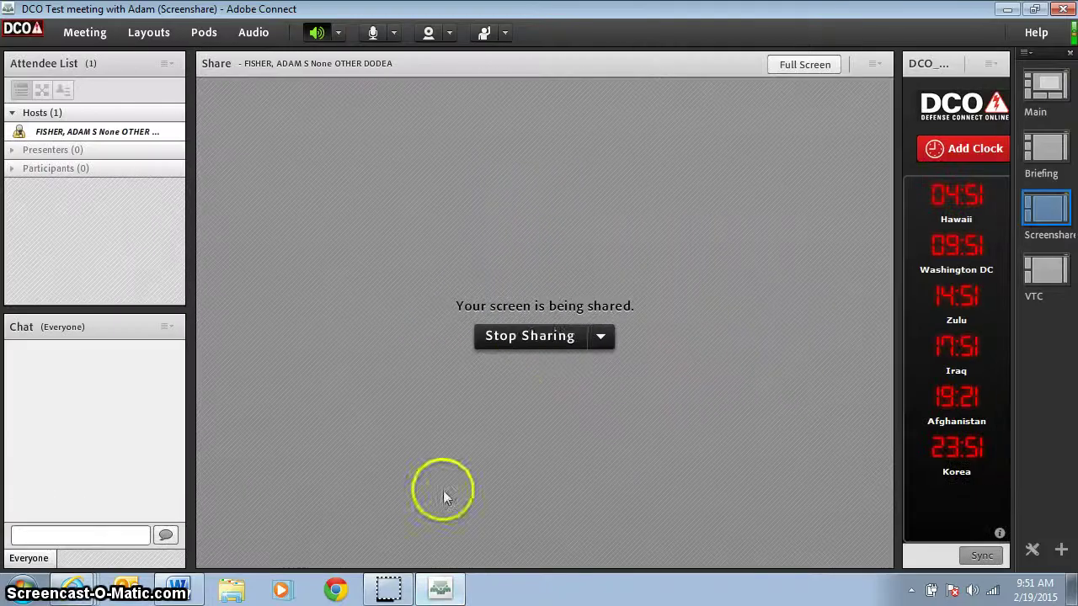
Stop the desktop sharing and return from the browser to the meeting room window.
{"action": "left_click", "coordinate": [540, 338]}
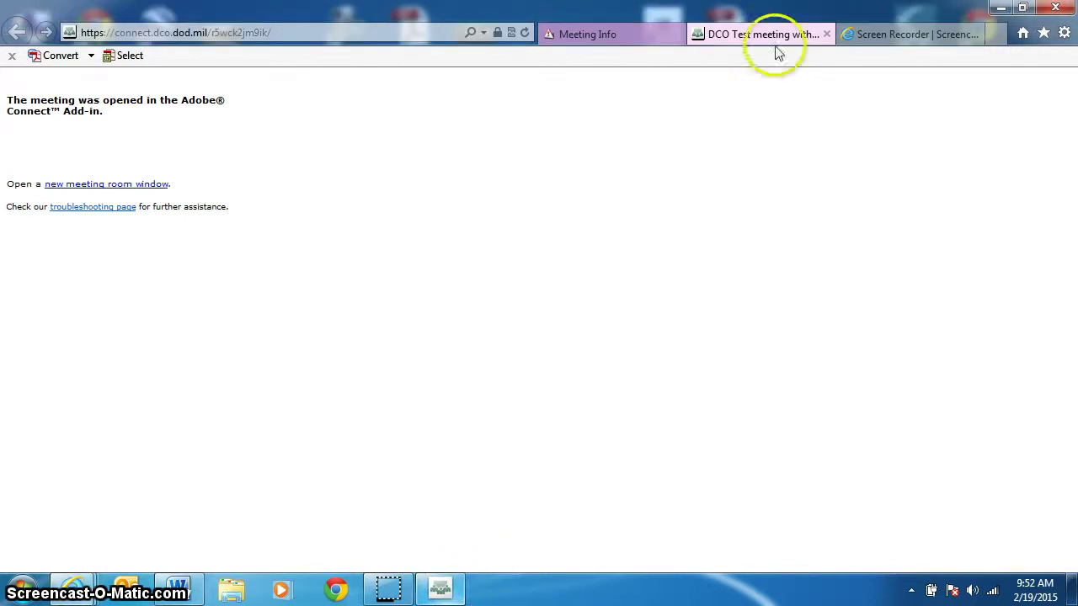
{"action": "left_click", "coordinate": [608, 38]}
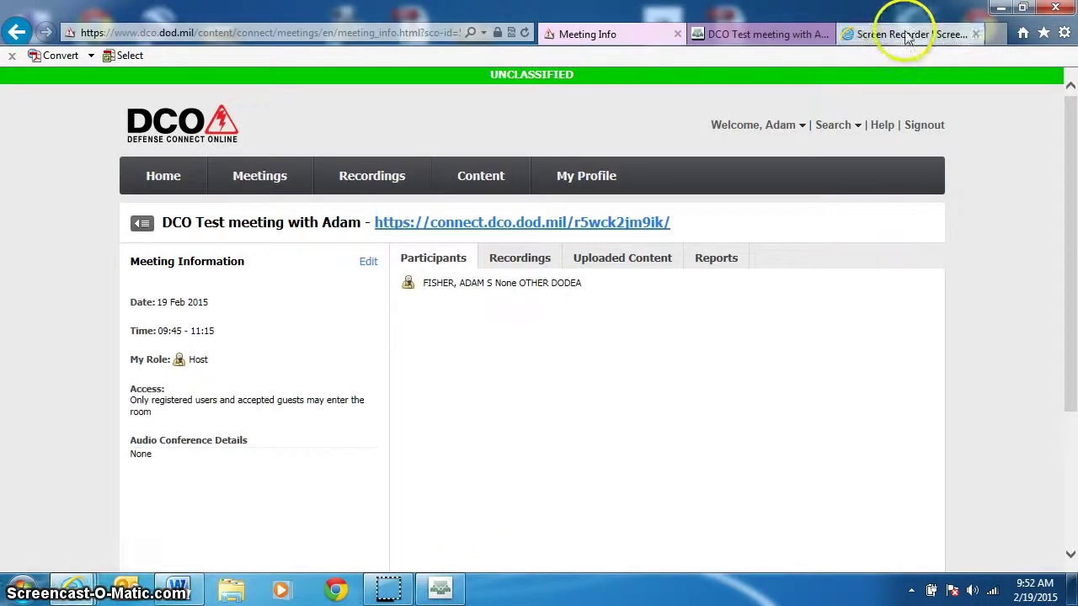
{"action": "left_click", "coordinate": [874, 34]}
{"action": "left_click", "coordinate": [734, 33]}
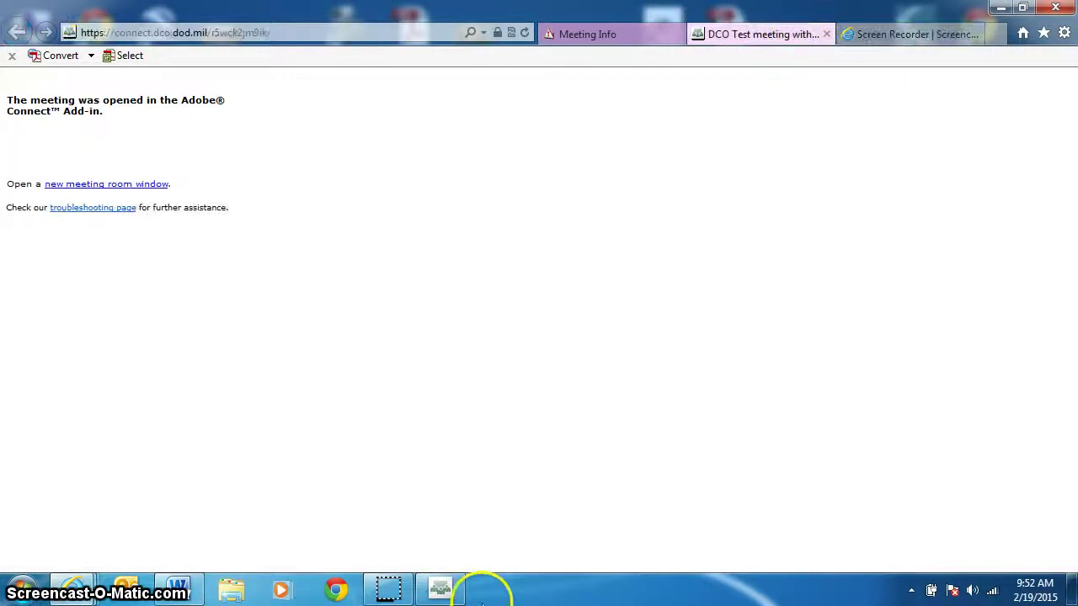
{"action": "left_click", "coordinate": [436, 591]}
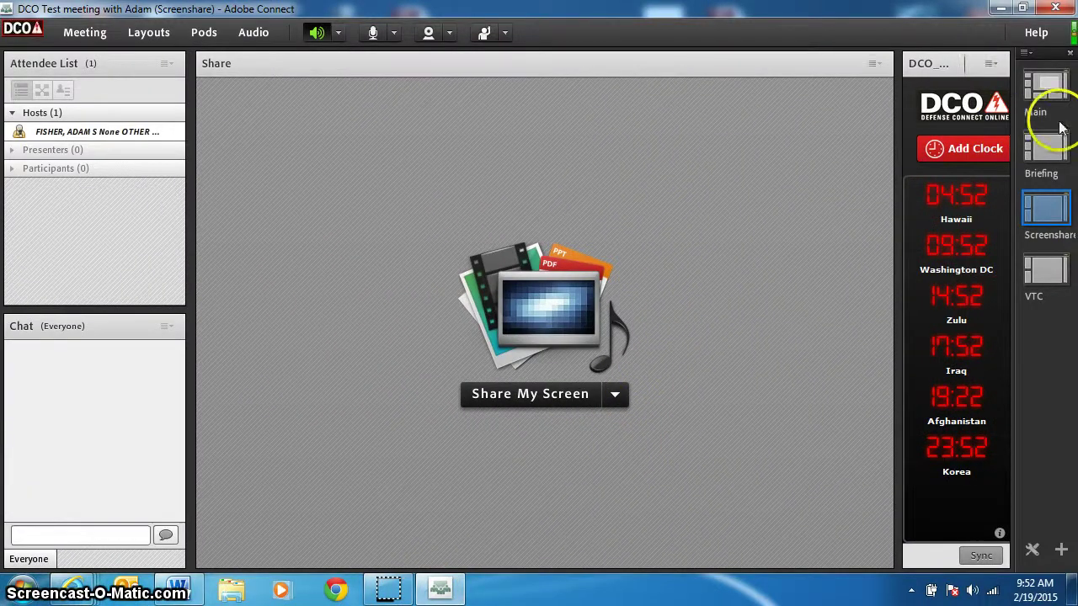
Review the pods of the Briefing layout and of the Main layout, including its Host Responsibilities note and File Share pod.
{"action": "left_click", "coordinate": [1050, 150]}
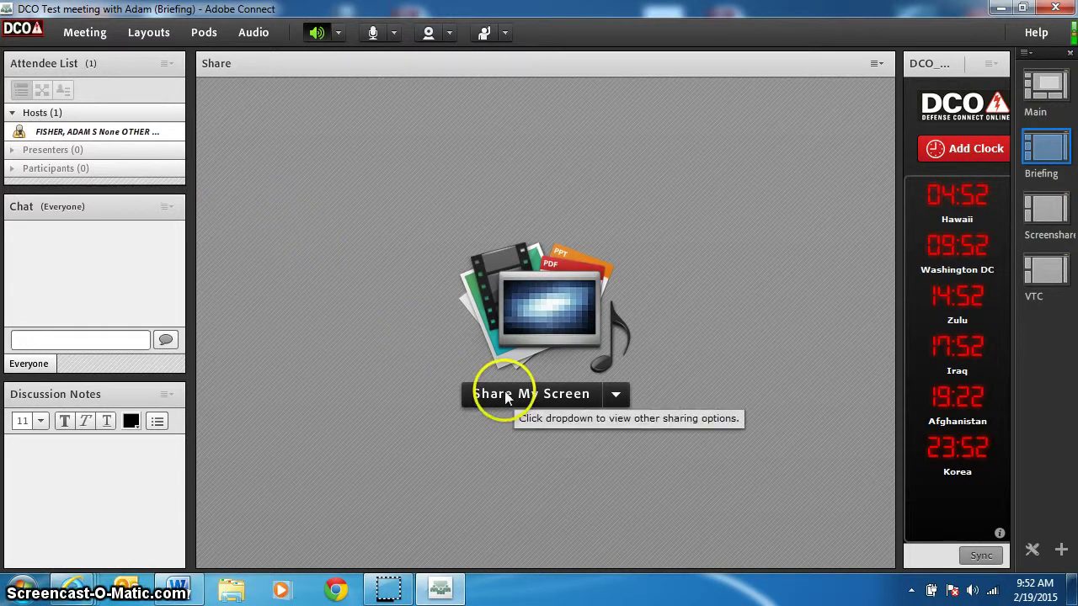
{"action": "left_click", "coordinate": [126, 134]}
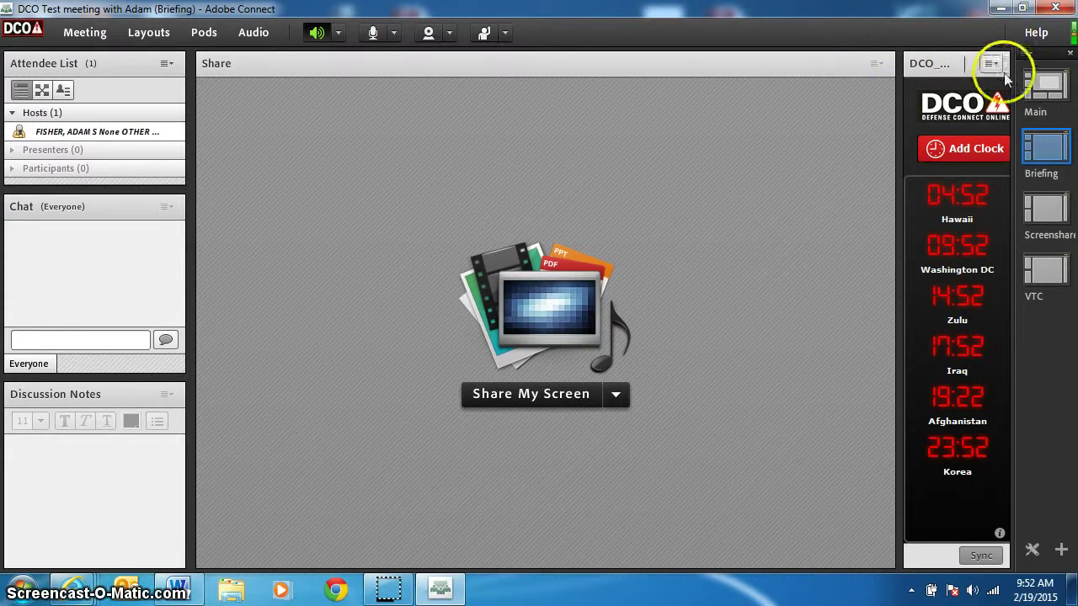
{"action": "left_click", "coordinate": [1041, 84]}
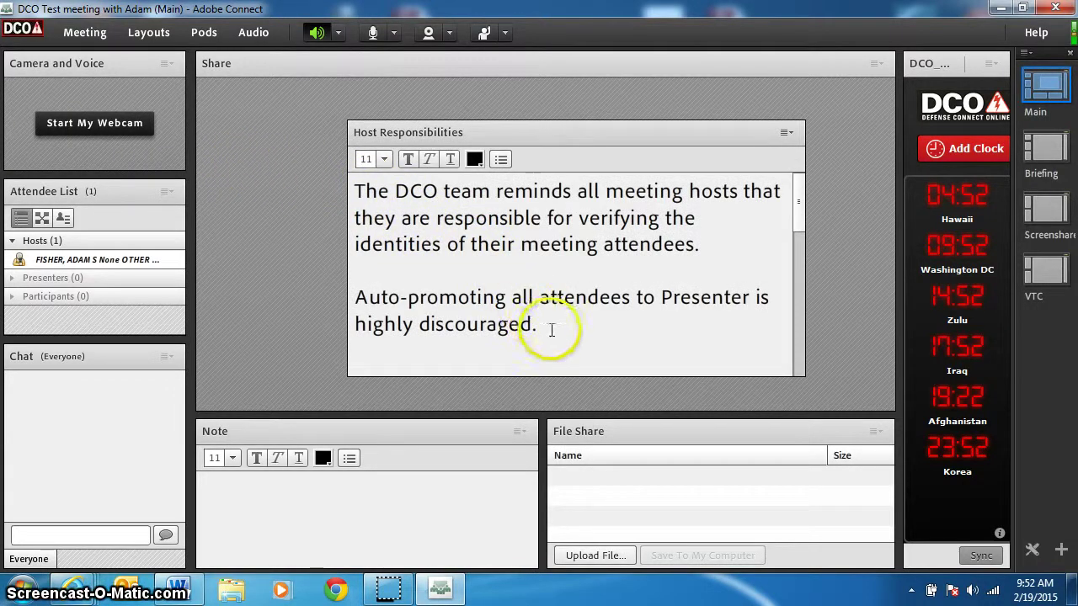
{"action": "left_click_drag", "start_coordinate": [543, 325], "coordinate": [351, 186]}
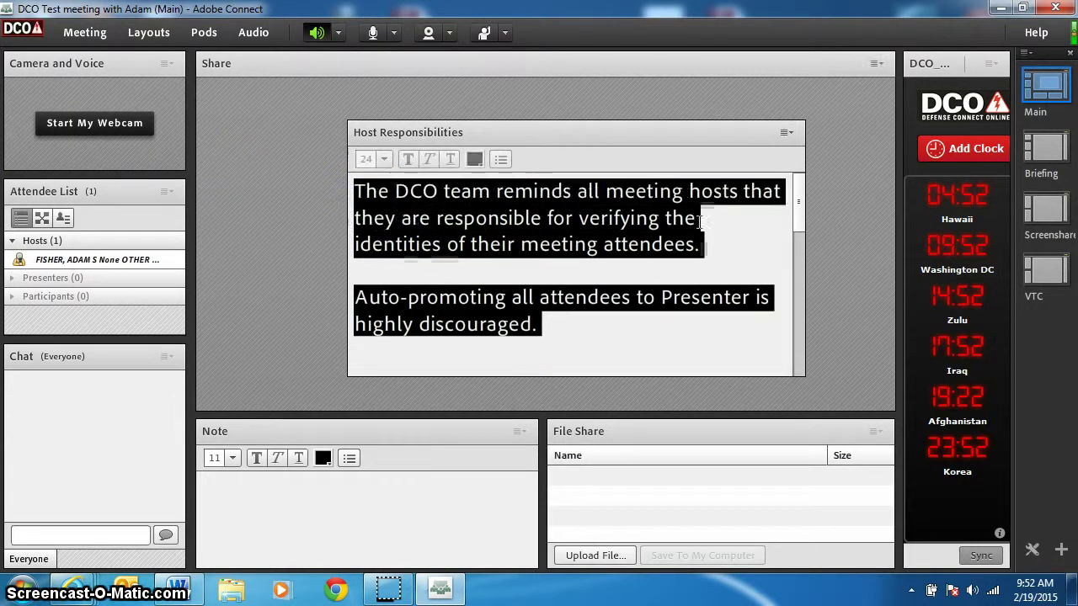
{"action": "left_click", "coordinate": [769, 234]}
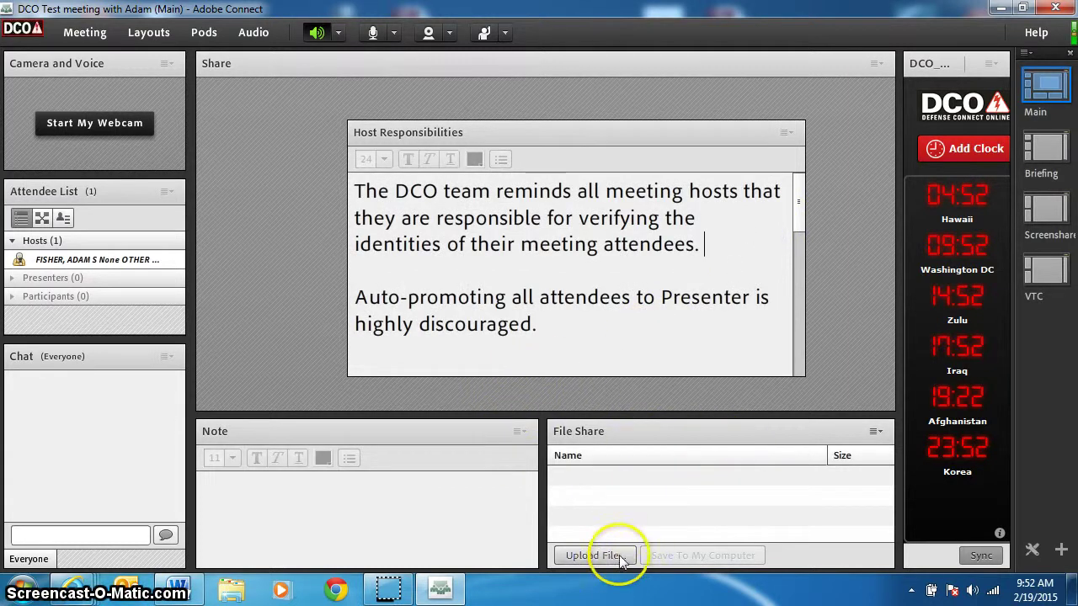
{"action": "left_click", "coordinate": [497, 493]}
{"action": "left_click", "coordinate": [202, 366]}
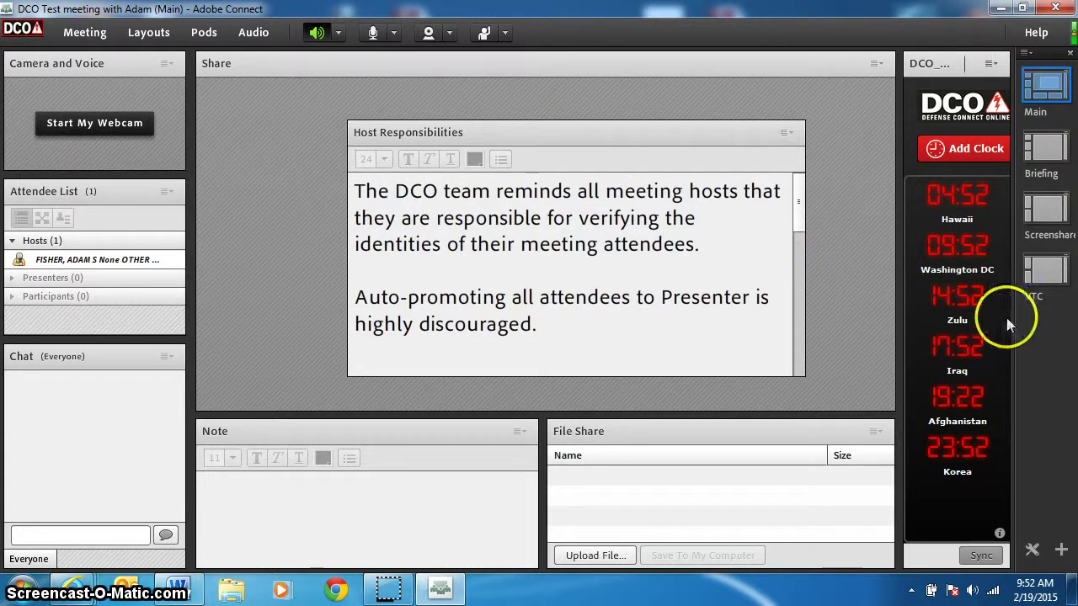
Switch the room to the VTC layout and review the speaker options for muting and volume.
{"action": "left_click", "coordinate": [1041, 278]}
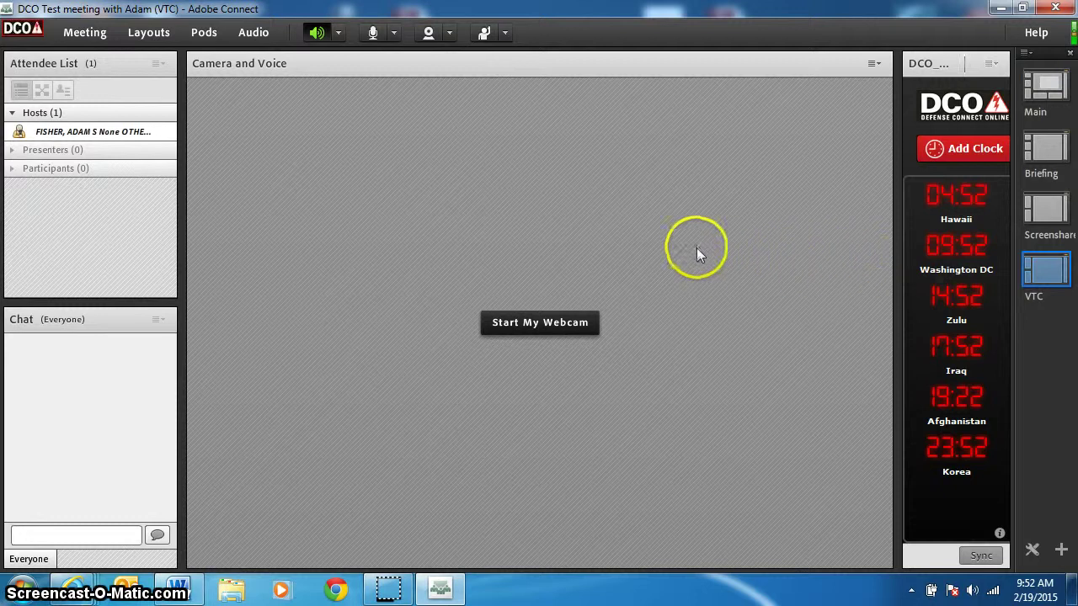
{"action": "left_click", "coordinate": [341, 38]}
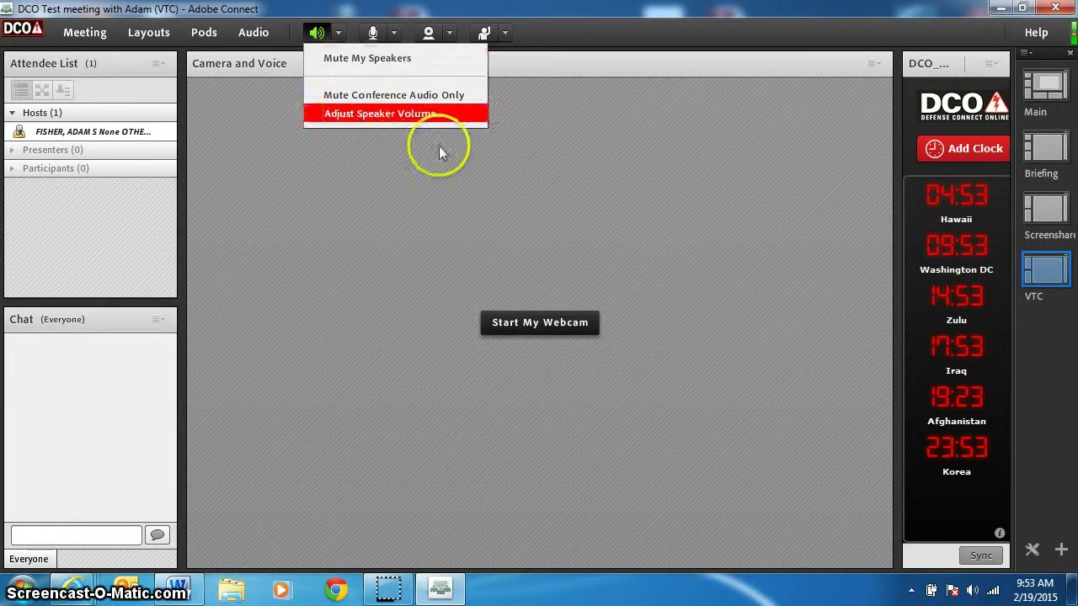
{"action": "left_click", "coordinate": [544, 145]}
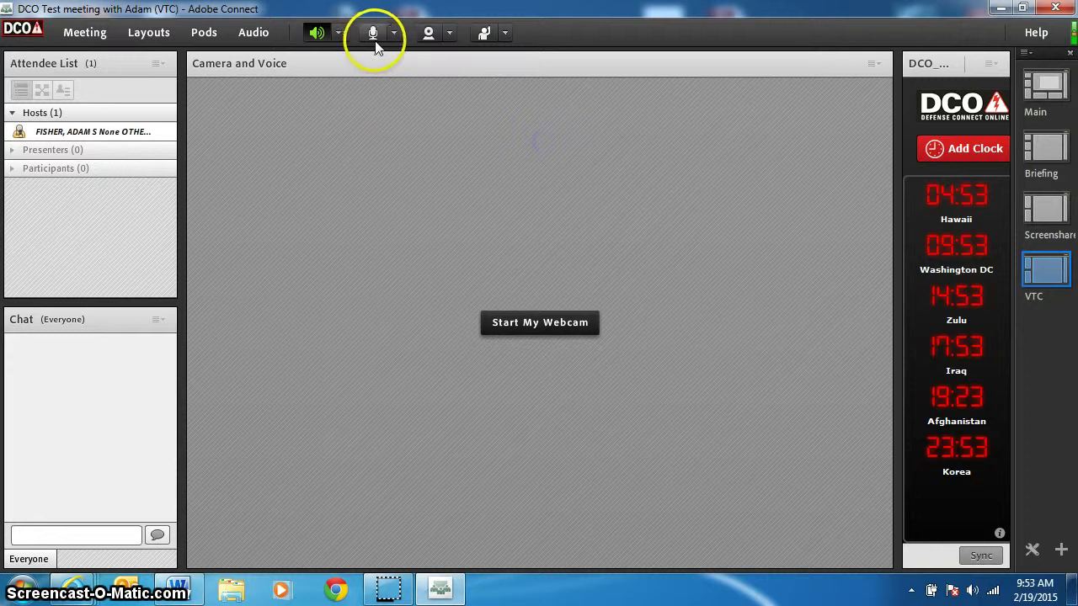
Connect the microphone, check the host's microphone indicator in the Attendee List, and leave the microphone muted.
{"action": "left_click", "coordinate": [399, 56]}
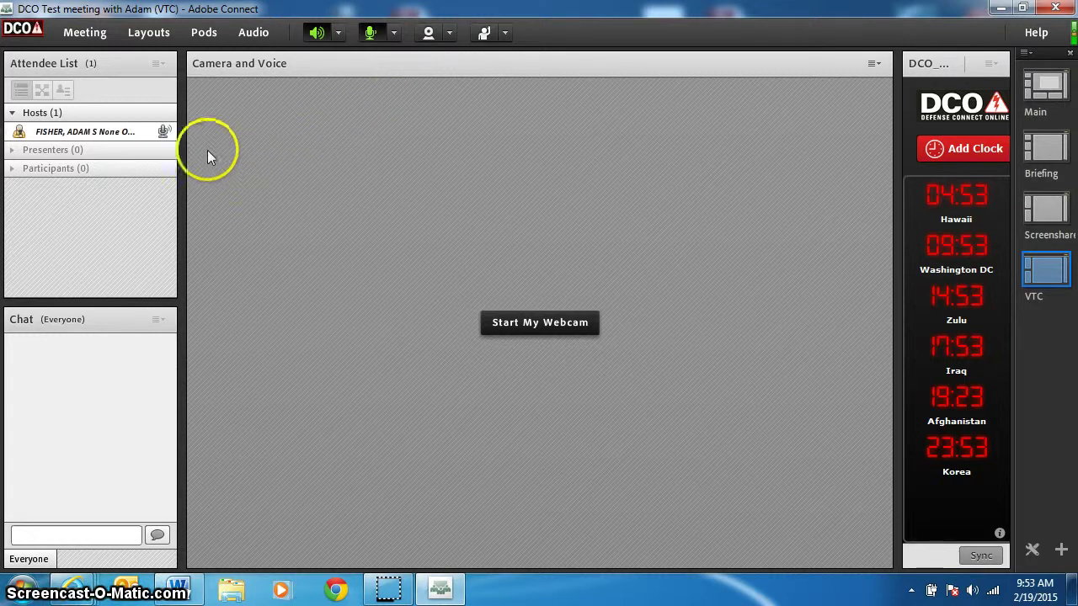
{"action": "left_click", "coordinate": [122, 135]}
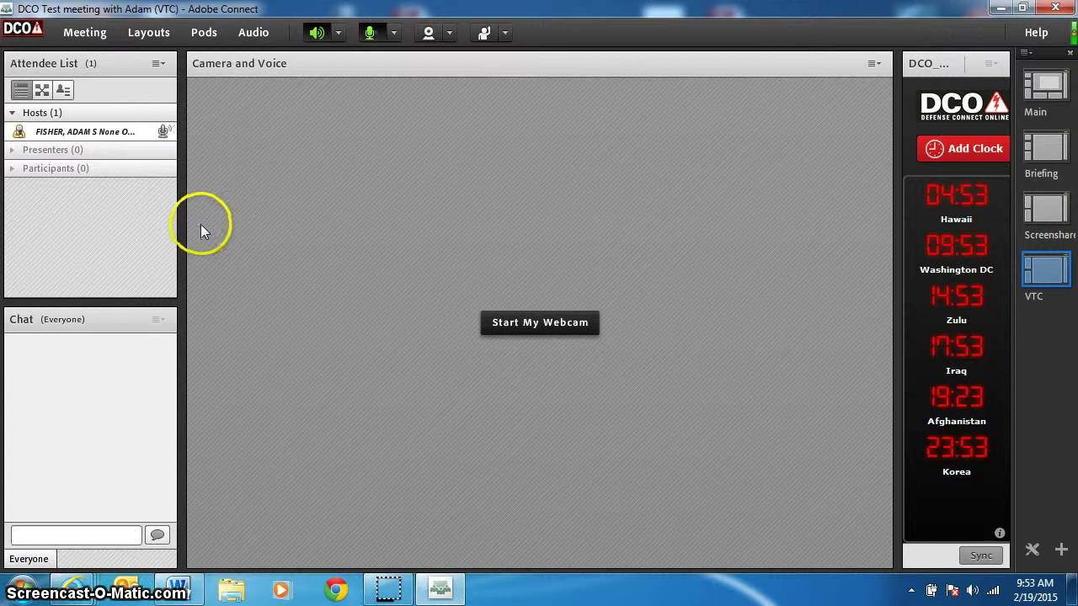
{"action": "left_click", "coordinate": [164, 133]}
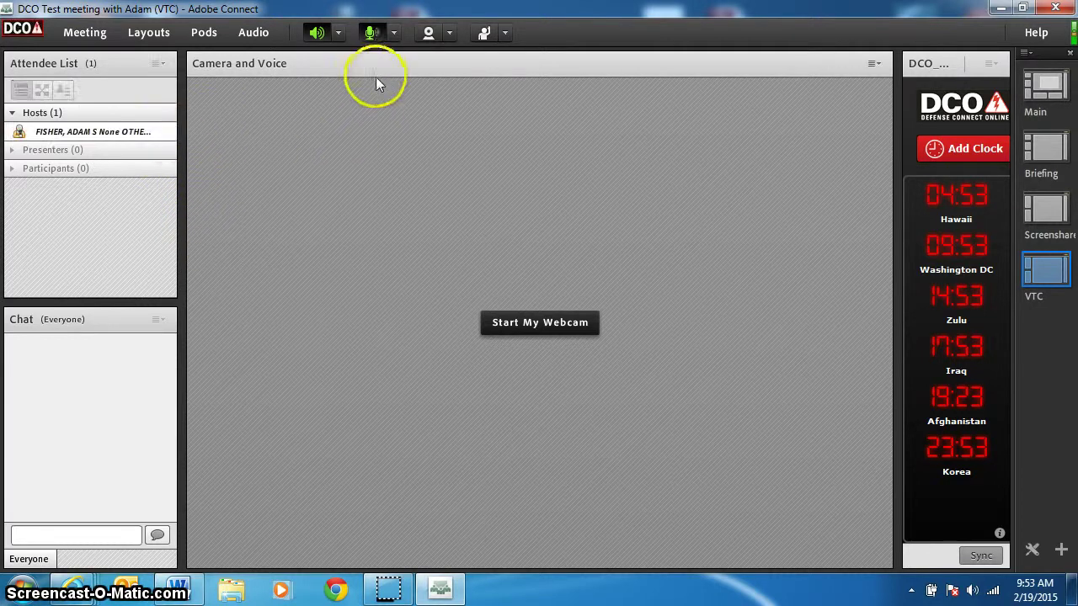
{"action": "left_click", "coordinate": [373, 34]}
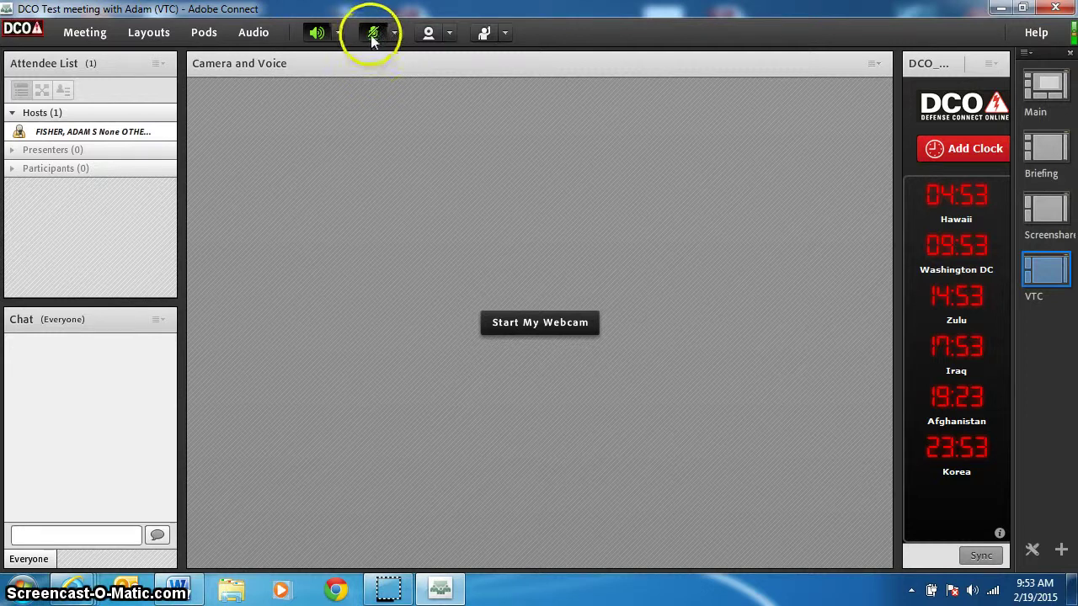
{"action": "left_click", "coordinate": [372, 33]}
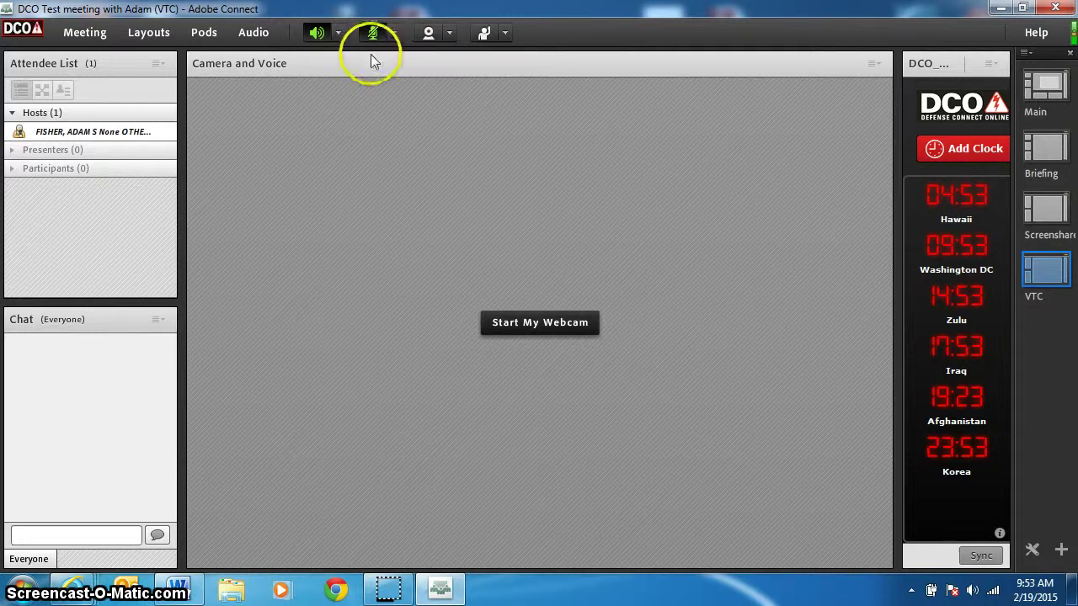
{"action": "left_click", "coordinate": [373, 43]}
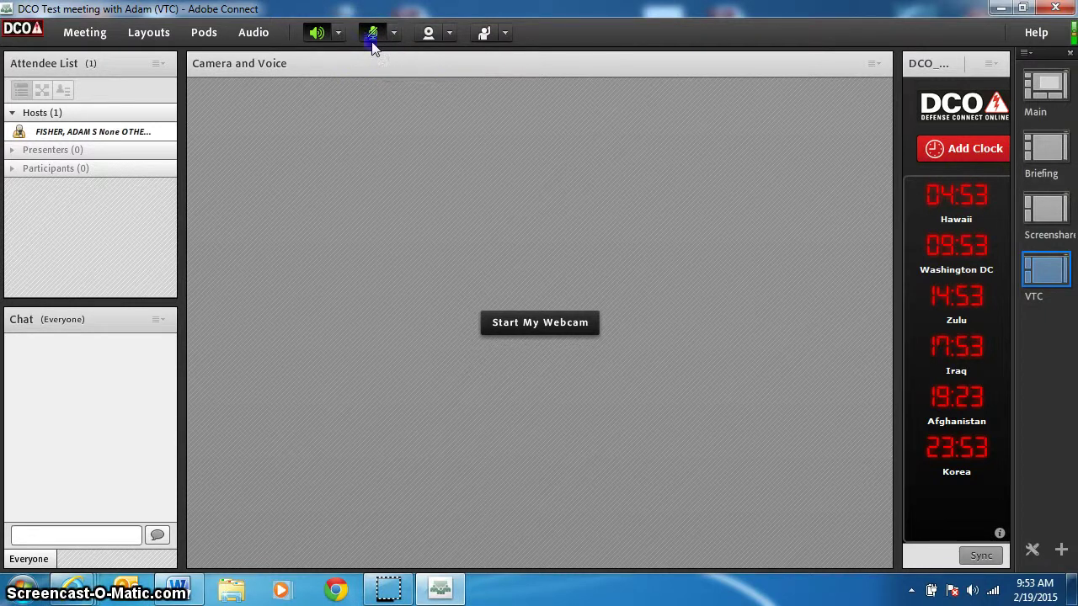
Review the webcam options for starting your own webcam and enabling webcams for participants.
{"action": "left_click", "coordinate": [433, 35]}
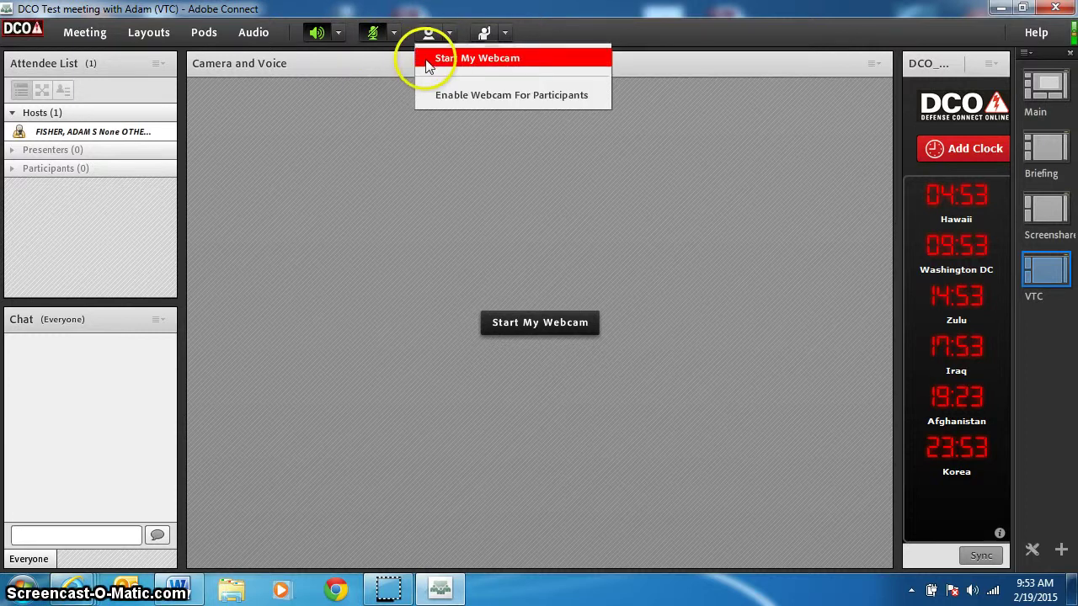
{"action": "left_click", "coordinate": [389, 105]}
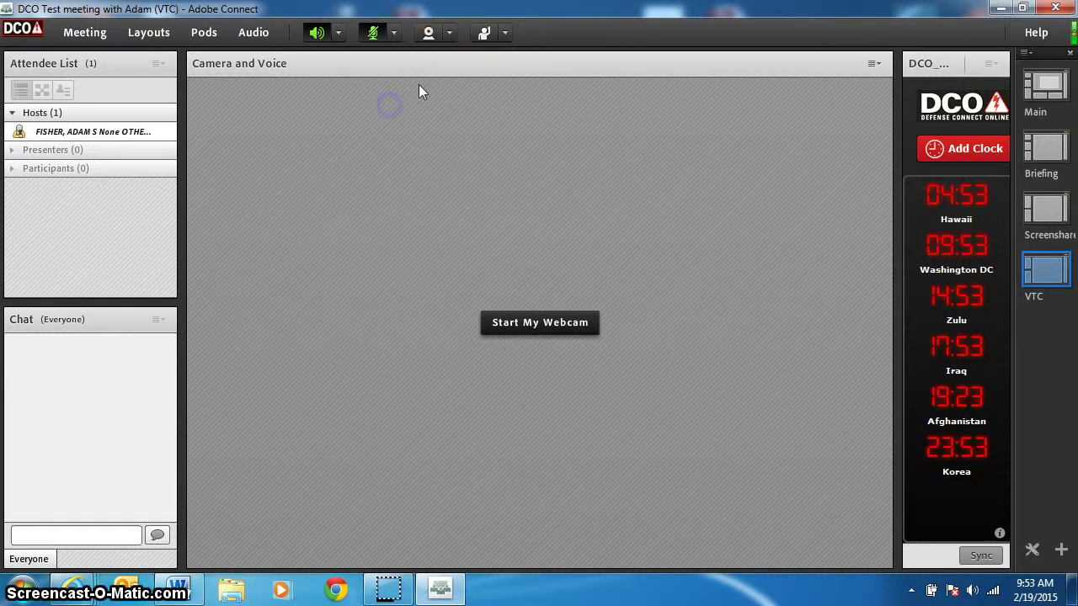
Raise a hand as the host, check the status in the Attendee List, and clear the status.
{"action": "left_click", "coordinate": [505, 35]}
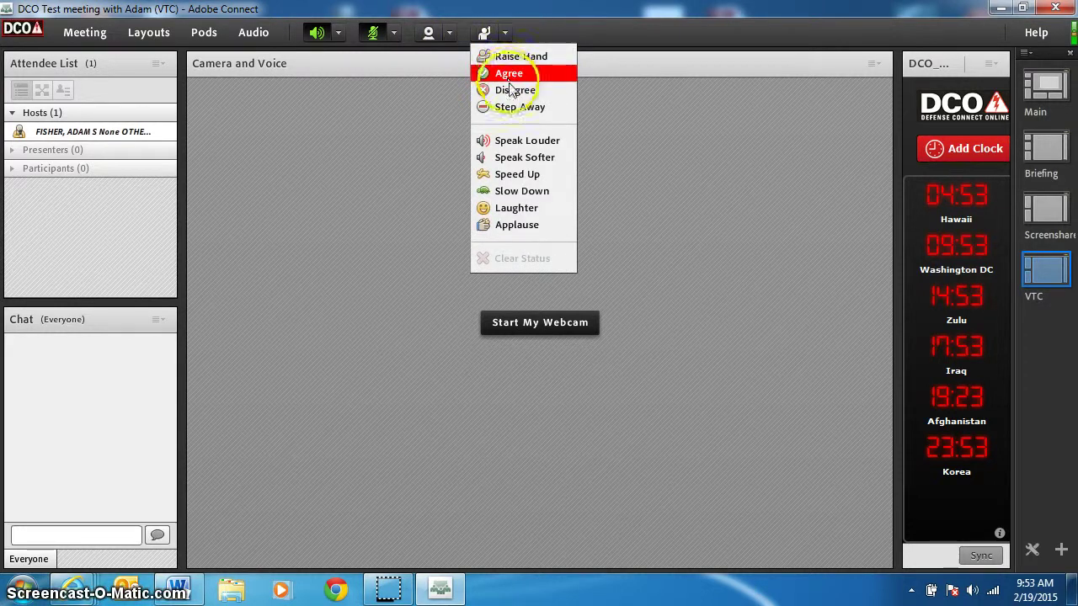
{"action": "left_click", "coordinate": [514, 57]}
{"action": "left_click", "coordinate": [105, 135]}
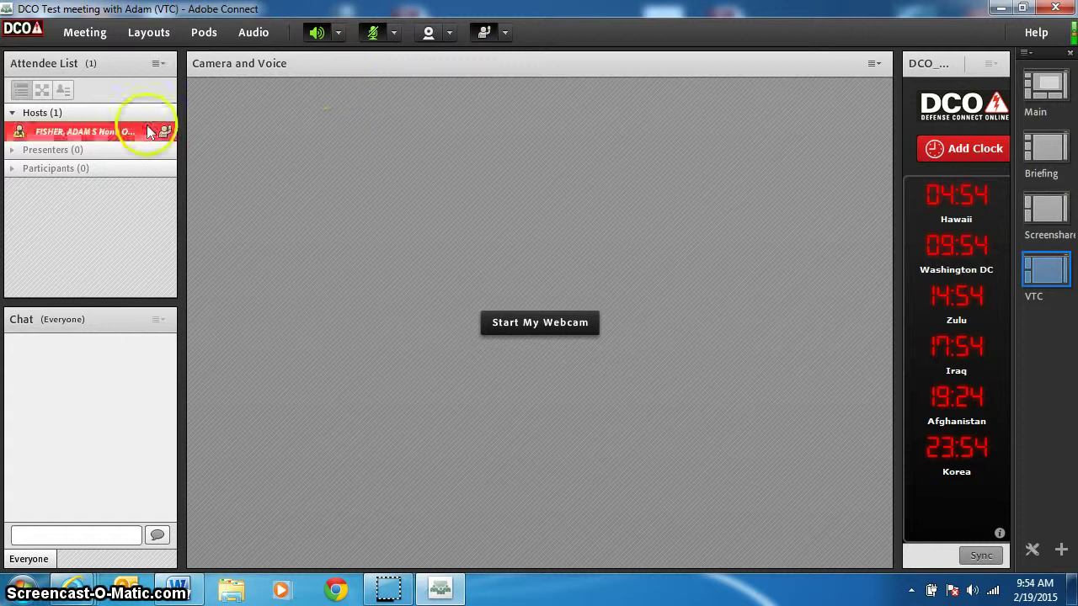
{"action": "left_click", "coordinate": [507, 35]}
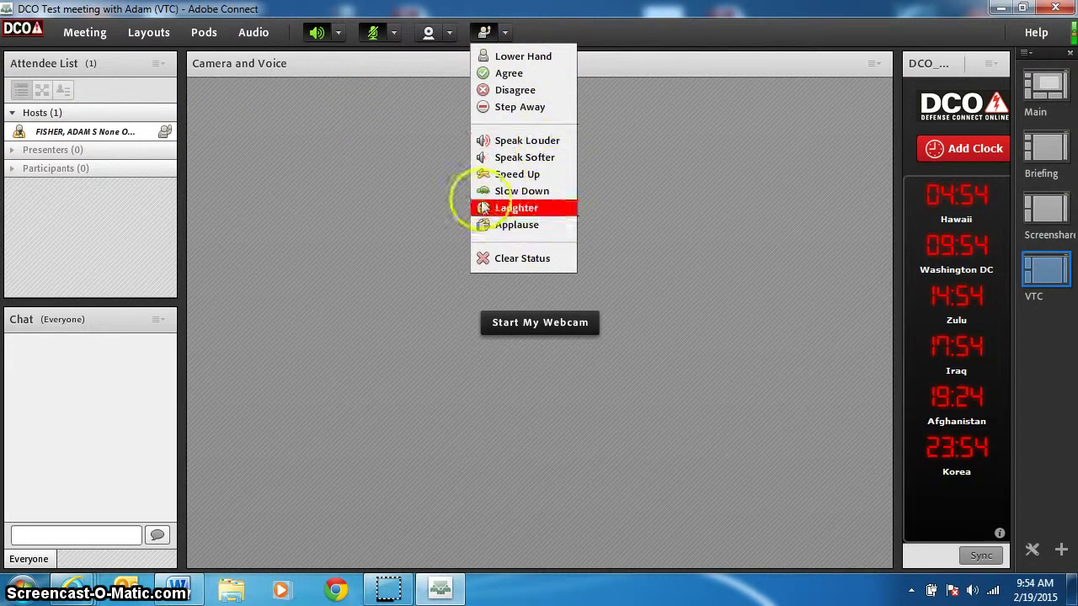
{"action": "left_click", "coordinate": [504, 259]}
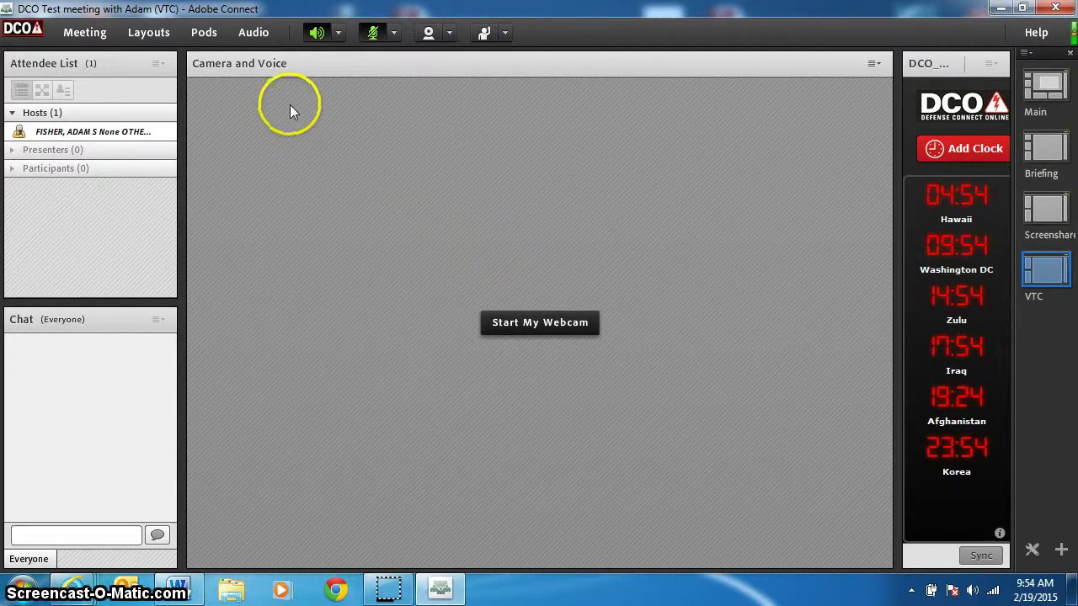
Enable microphone rights for participants.
{"action": "left_click", "coordinate": [265, 38]}
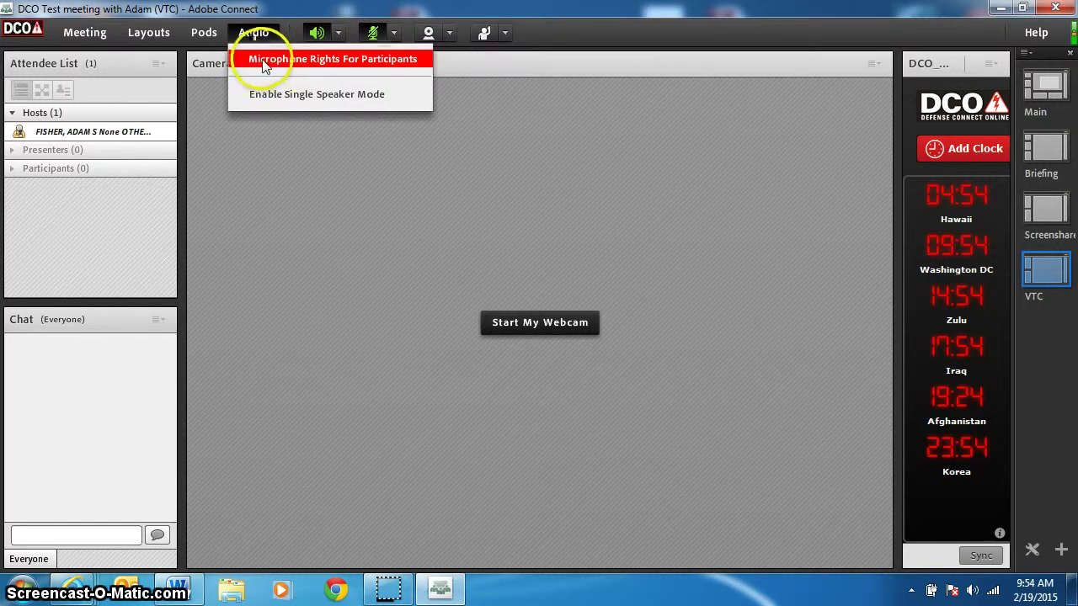
{"action": "left_click", "coordinate": [274, 61]}
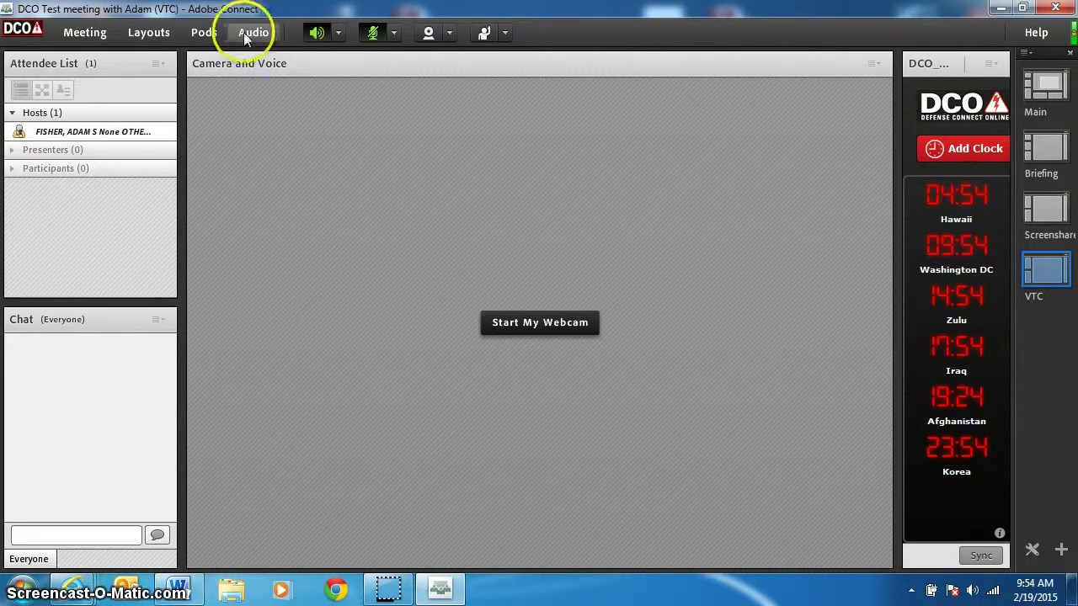
Review the Record Meeting command, the layout choices, the Share, Web Links and Poll pod options, and the audio settings.
{"action": "left_click", "coordinate": [92, 34]}
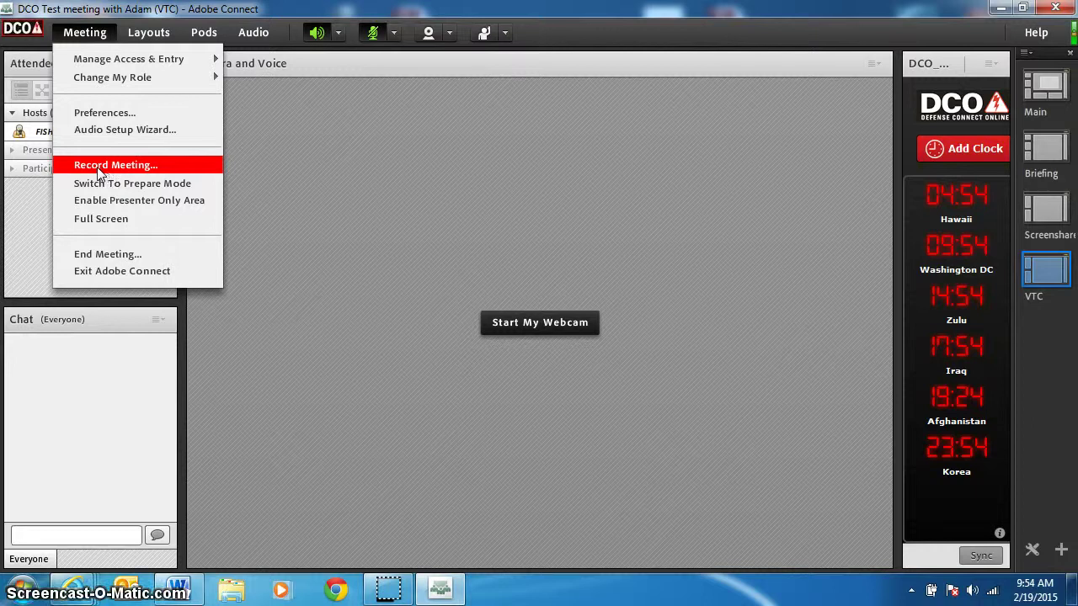
{"action": "left_click_drag", "start_coordinate": [108, 173], "coordinate": [164, 175]}
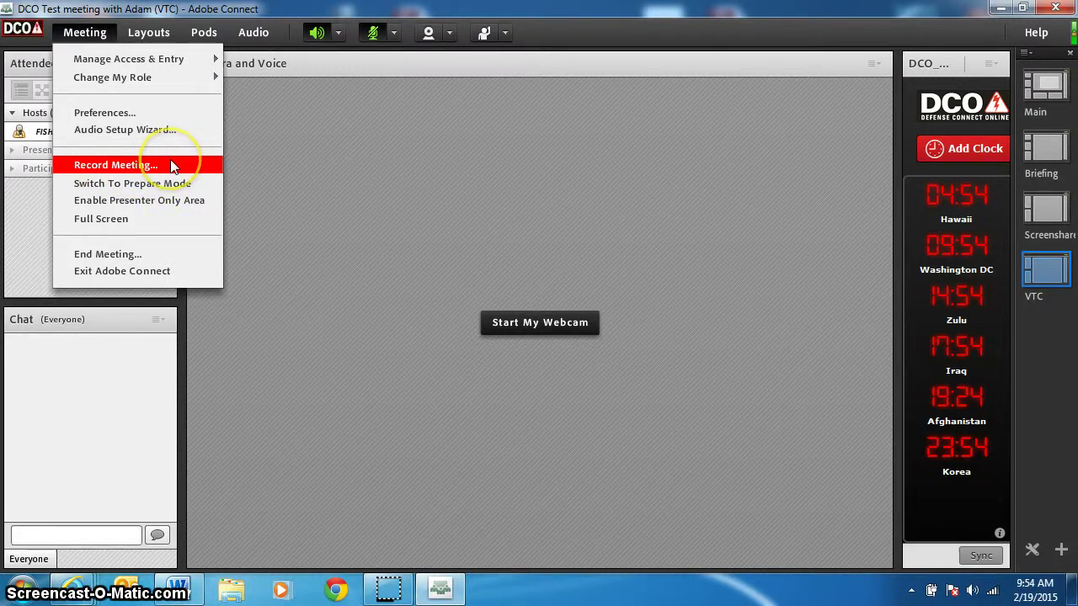
{"action": "mouse_move", "coordinate": [158, 38]}
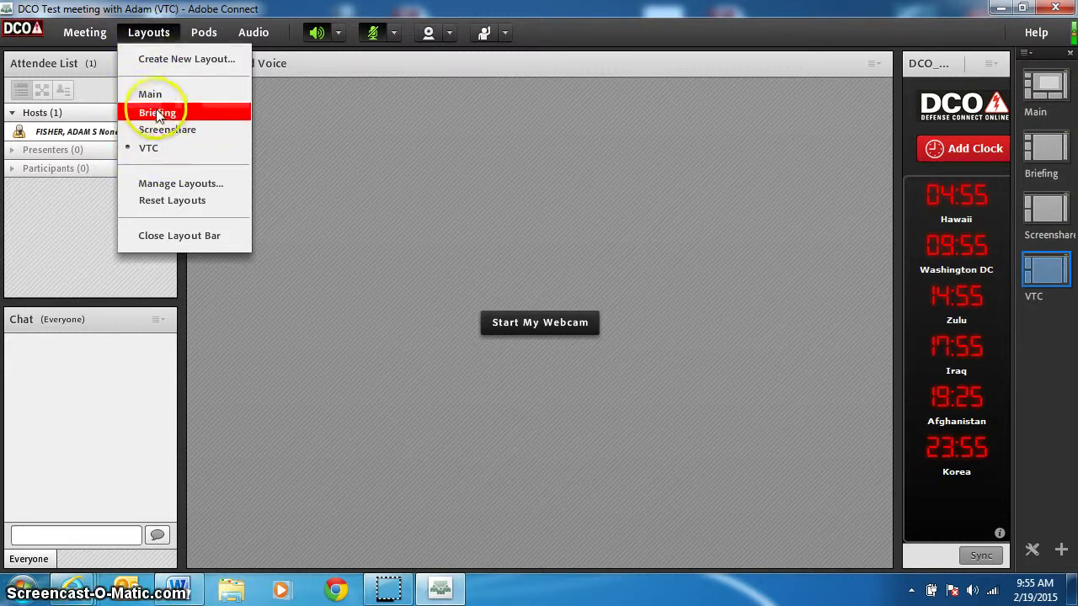
{"action": "left_click", "coordinate": [203, 34]}
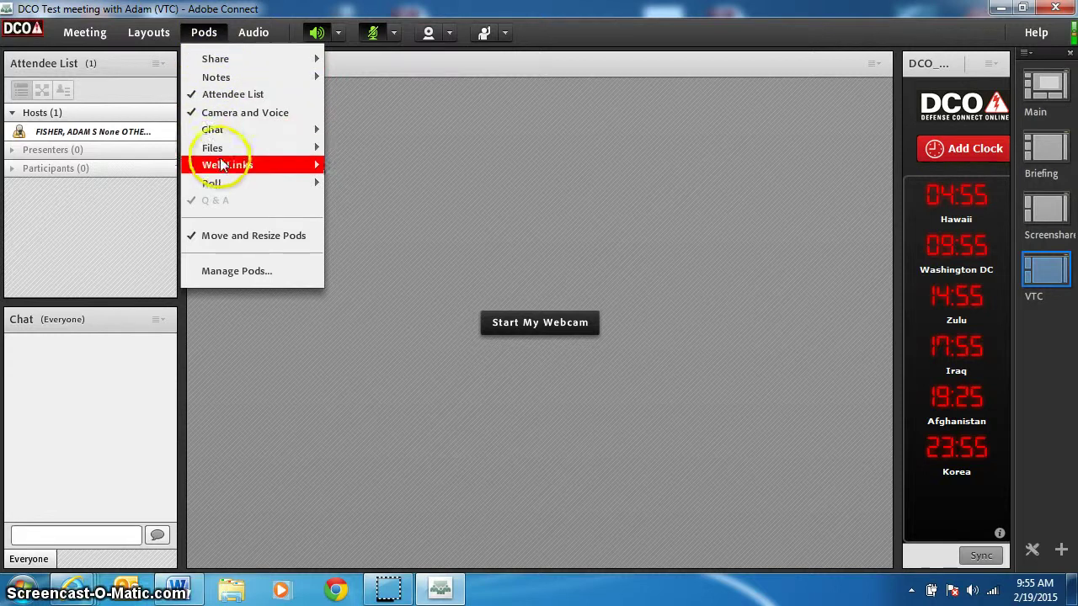
{"action": "mouse_move", "coordinate": [235, 65]}
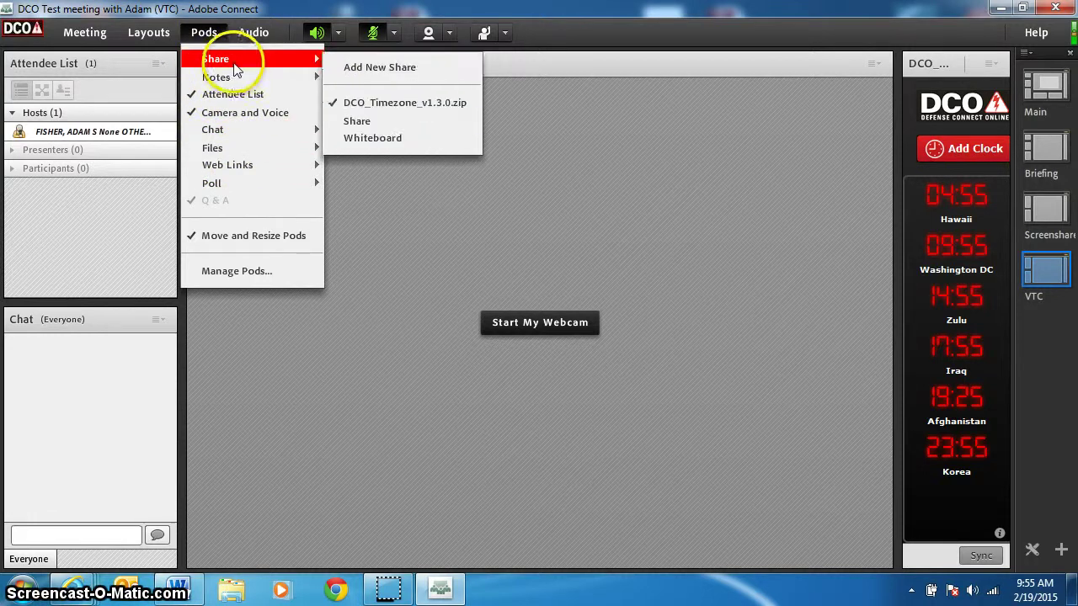
{"action": "mouse_move", "coordinate": [251, 137]}
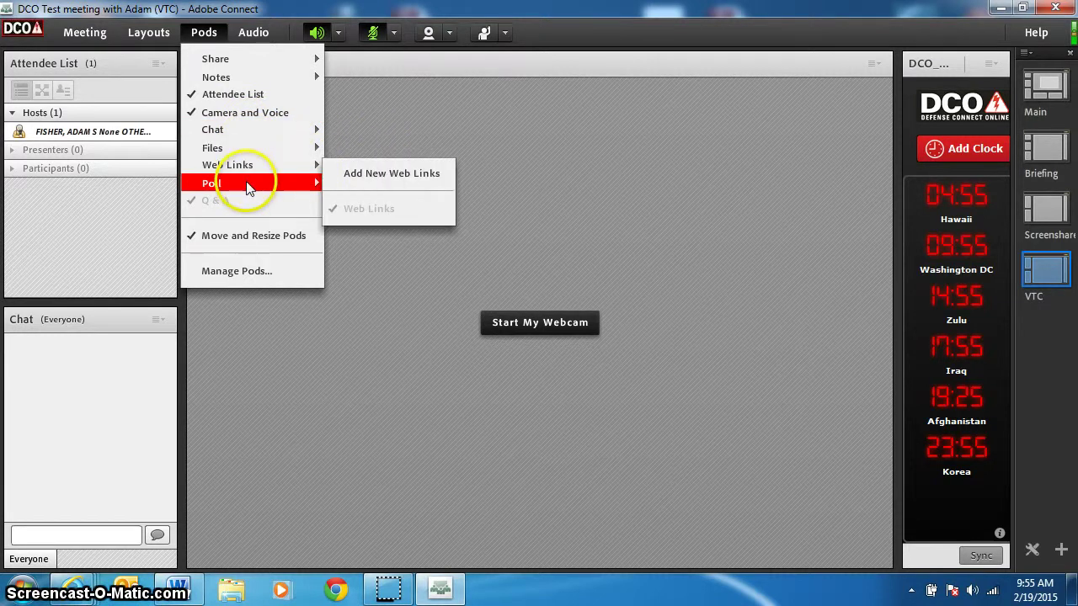
{"action": "mouse_move", "coordinate": [250, 187]}
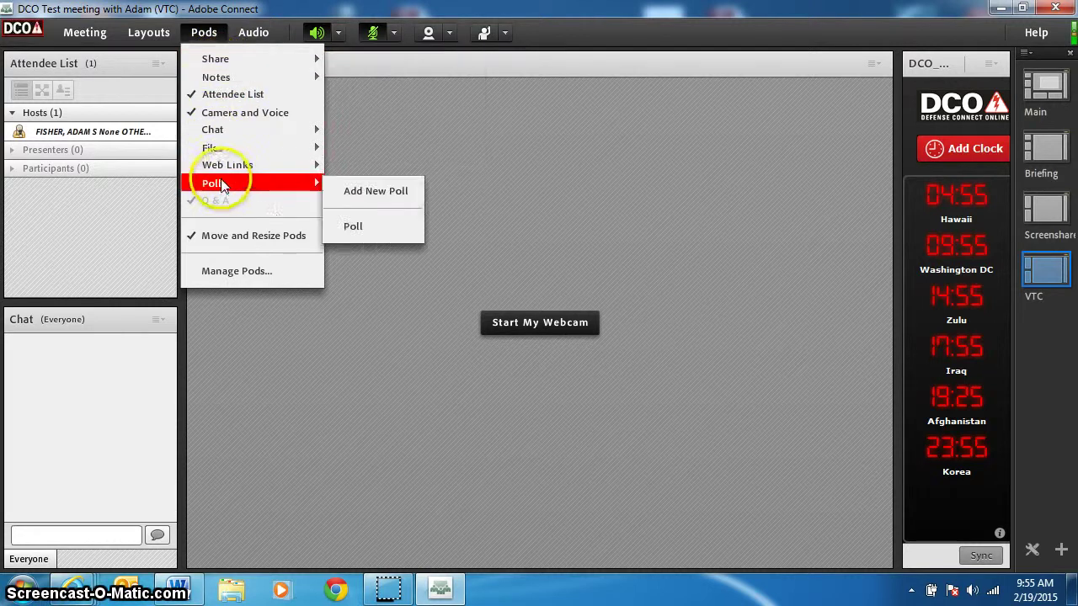
{"action": "left_click", "coordinate": [346, 120]}
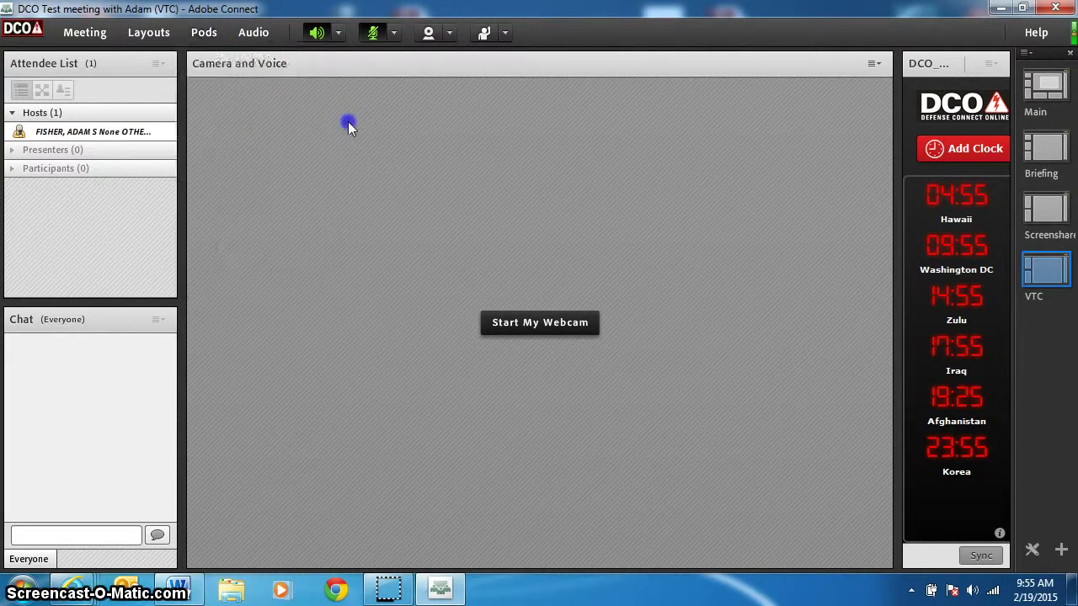
{"action": "left_click", "coordinate": [260, 34]}
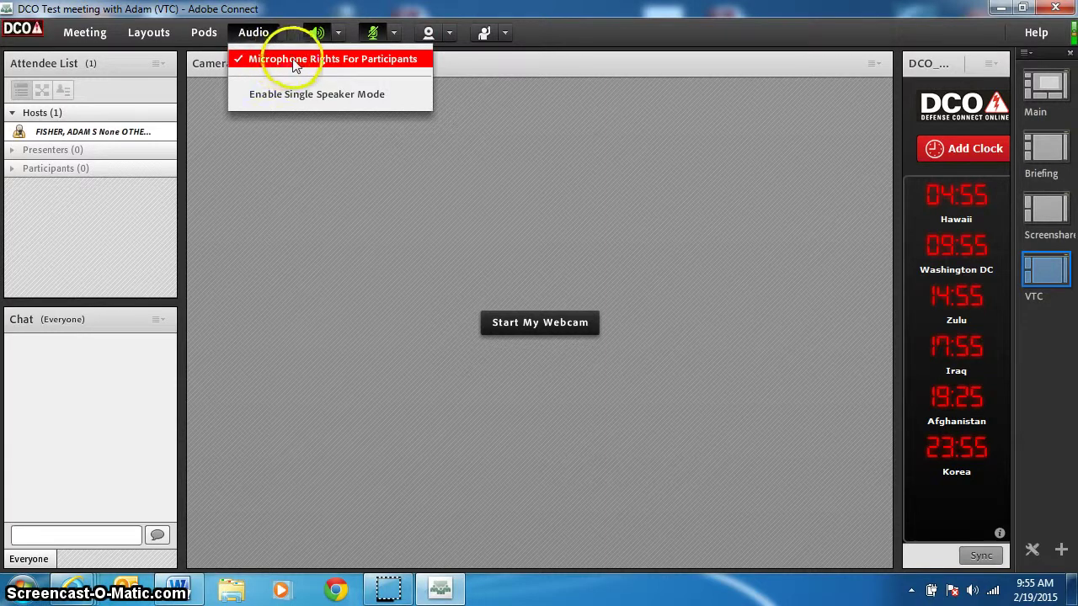
{"action": "left_click", "coordinate": [547, 126]}
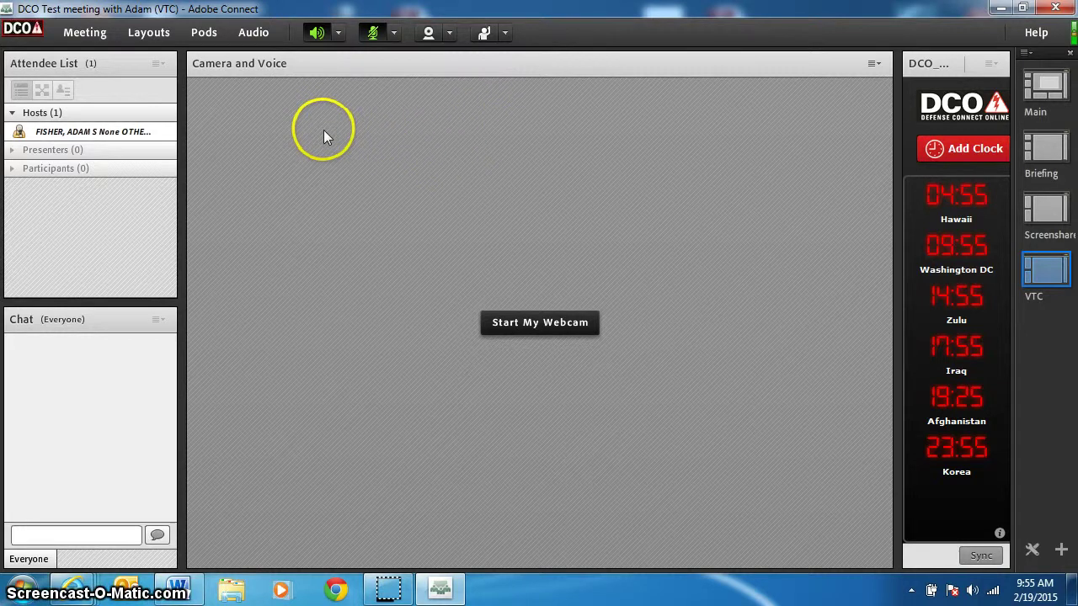
End the meeting for everyone with the default closing message and close the meeting room window.
{"action": "left_click", "coordinate": [68, 42]}
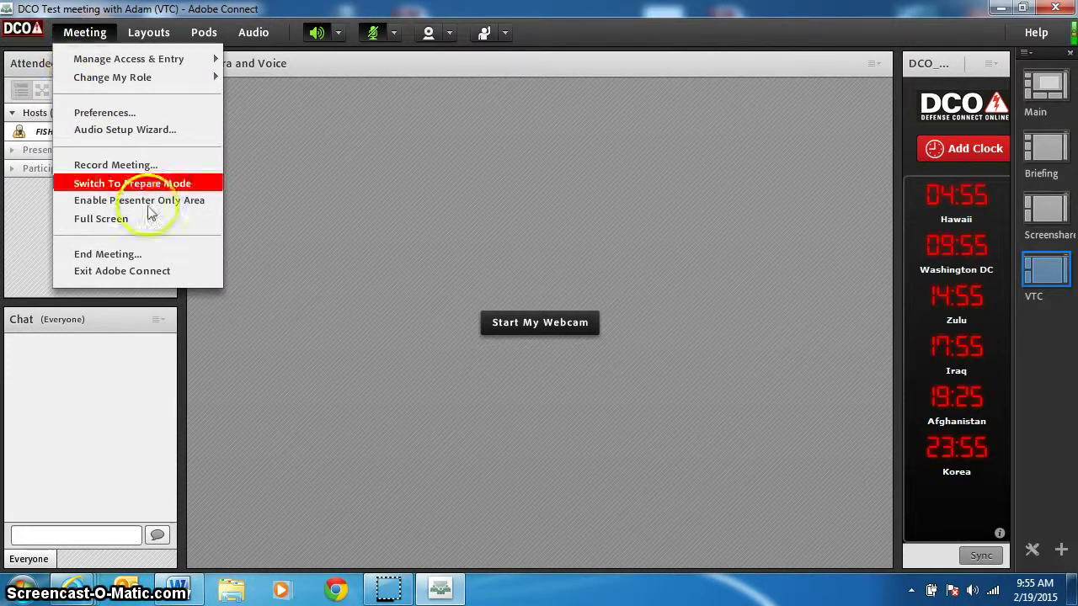
{"action": "left_click", "coordinate": [118, 255]}
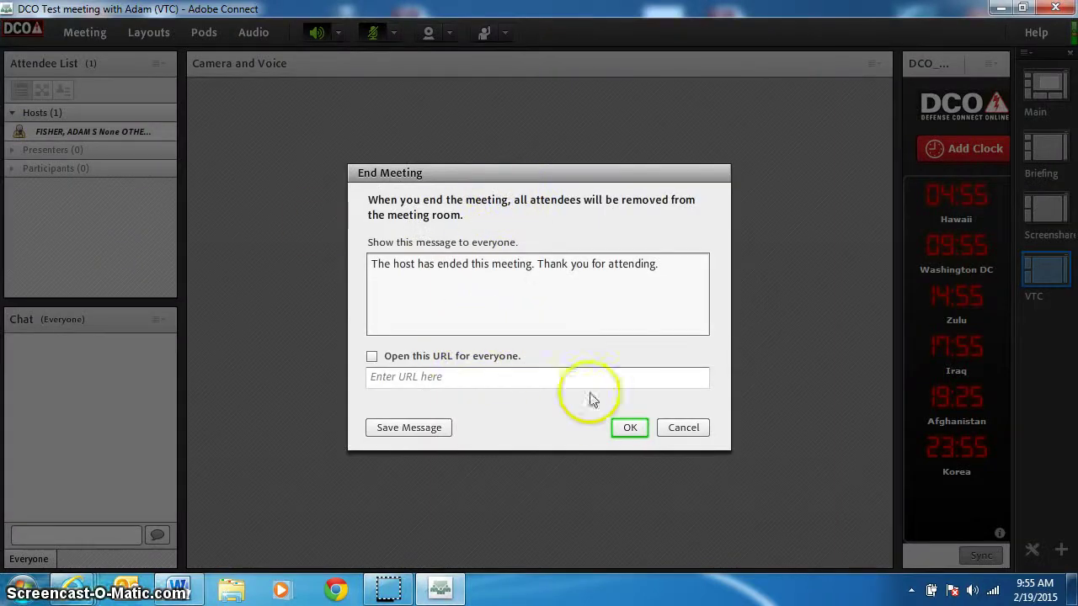
{"action": "left_click", "coordinate": [630, 428]}
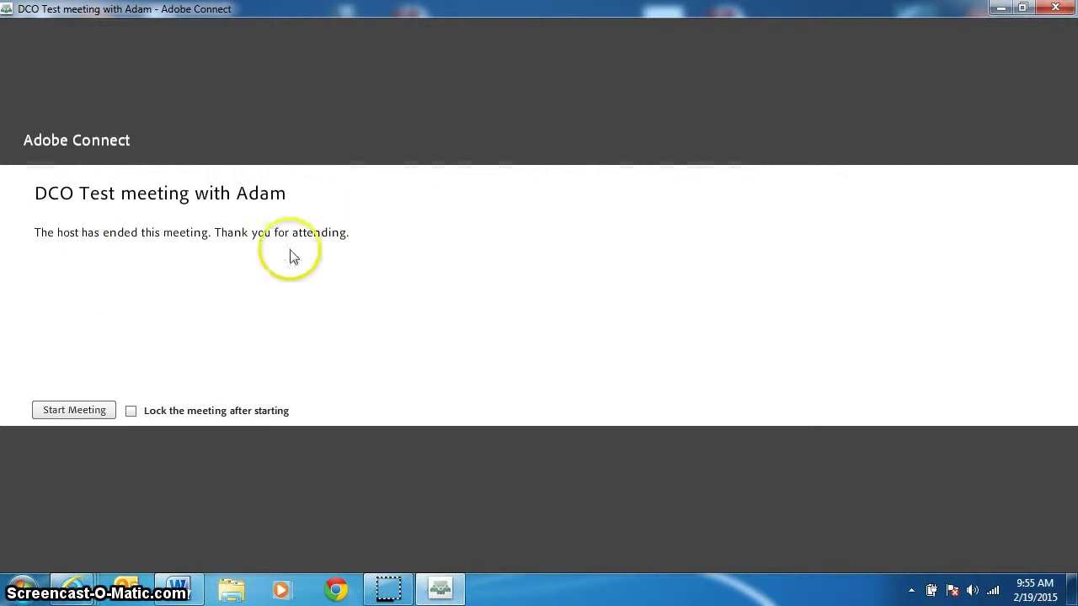
{"action": "left_click", "coordinate": [1061, 8]}
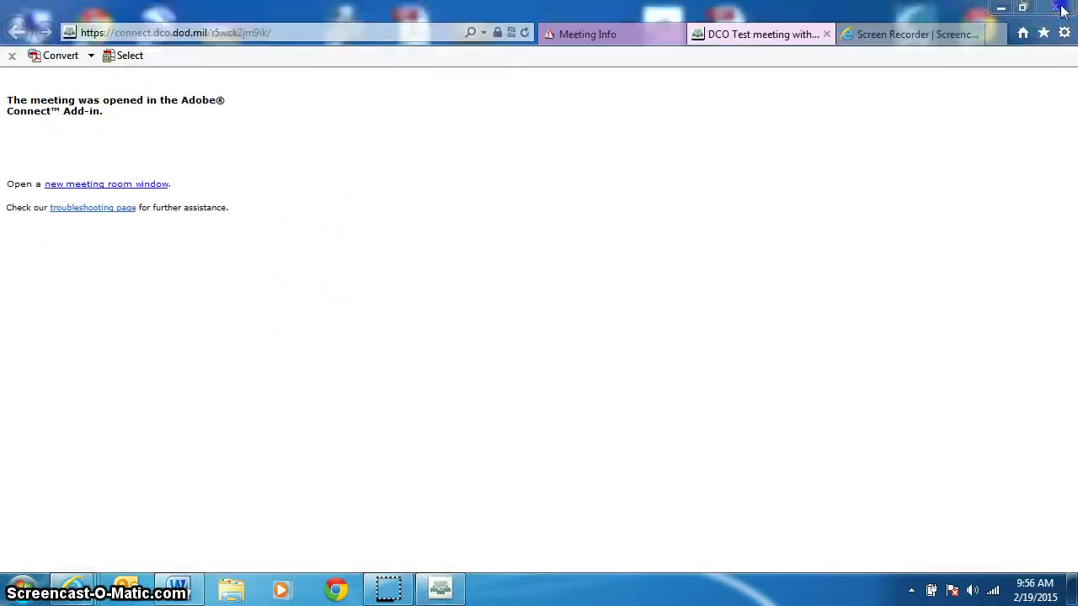
Return to the Meeting Info page, go to the DCO home page, and review the Upcoming Meetings list.
{"action": "left_click", "coordinate": [600, 38]}
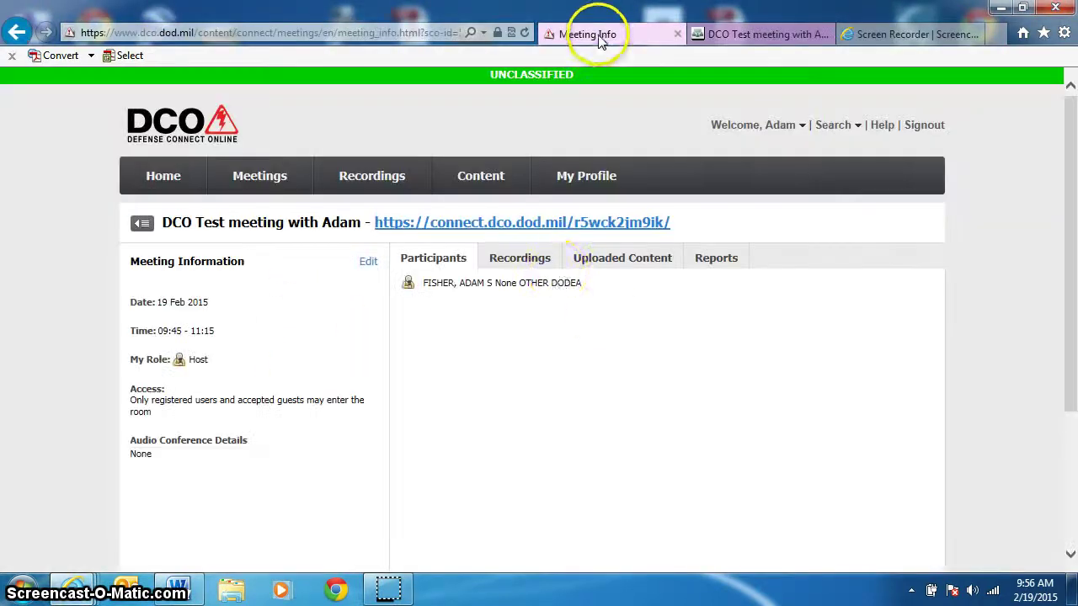
{"action": "left_click", "coordinate": [177, 181]}
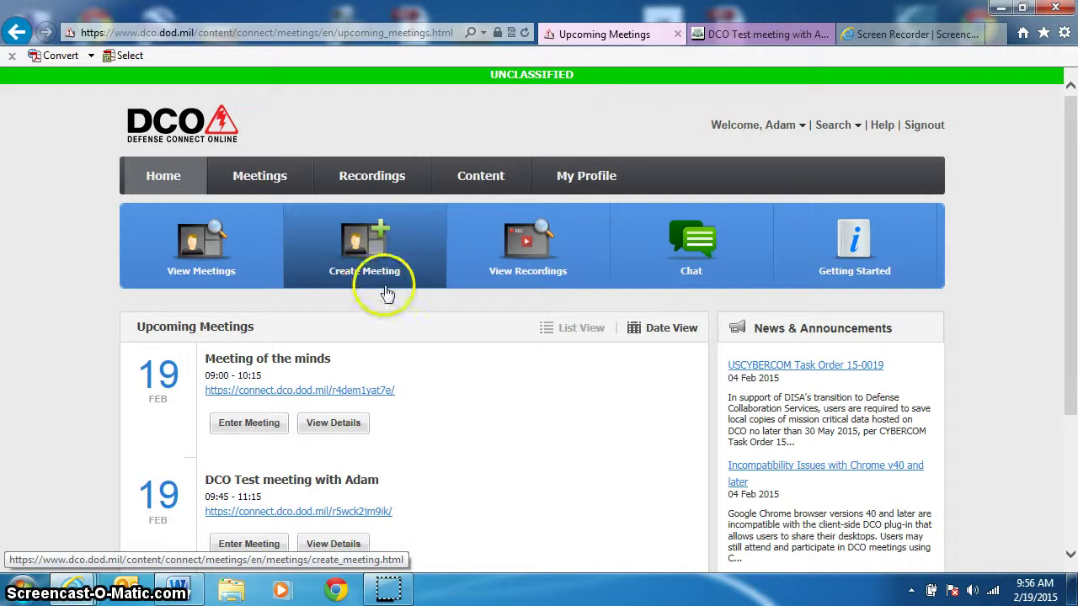
{"action": "scroll", "coordinate": [451, 452], "scroll_direction": "down", "scroll_amount": 1}
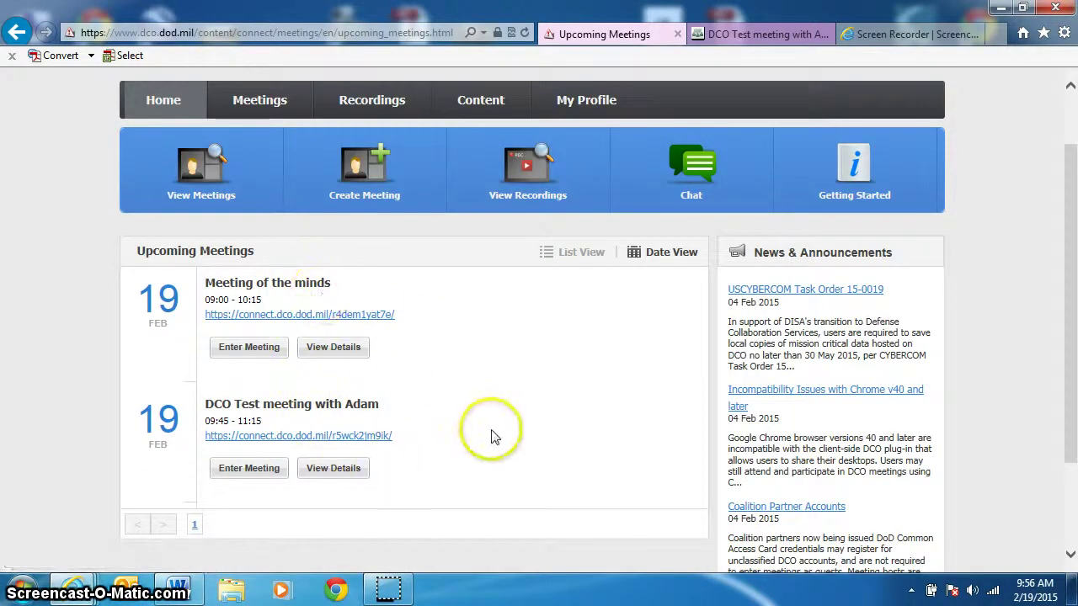
{"action": "scroll", "coordinate": [493, 438], "scroll_direction": "up", "scroll_amount": 1}
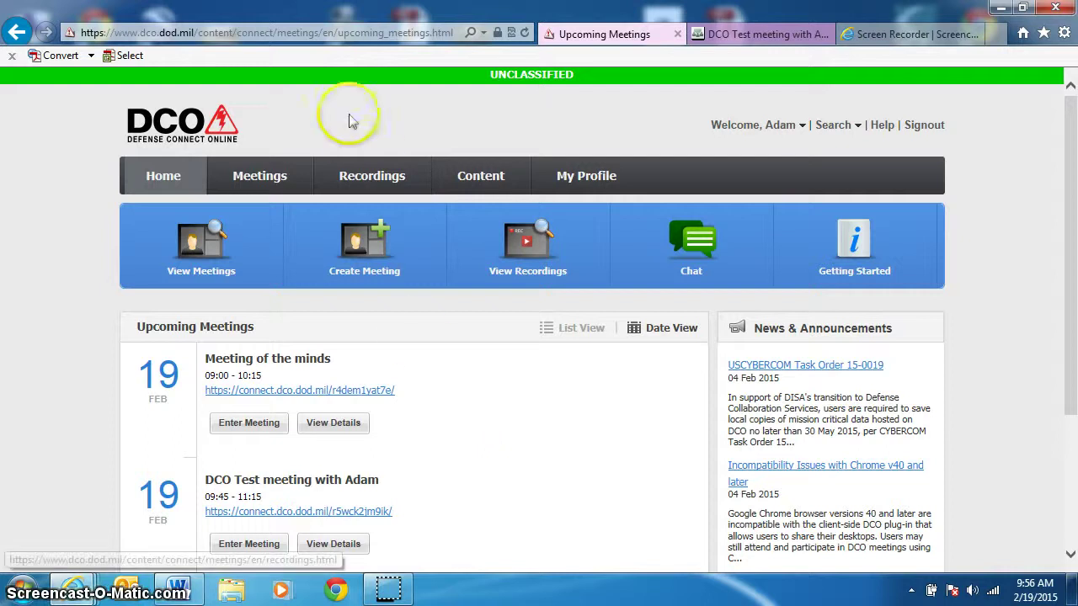
{"action": "left_click", "coordinate": [387, 592]}
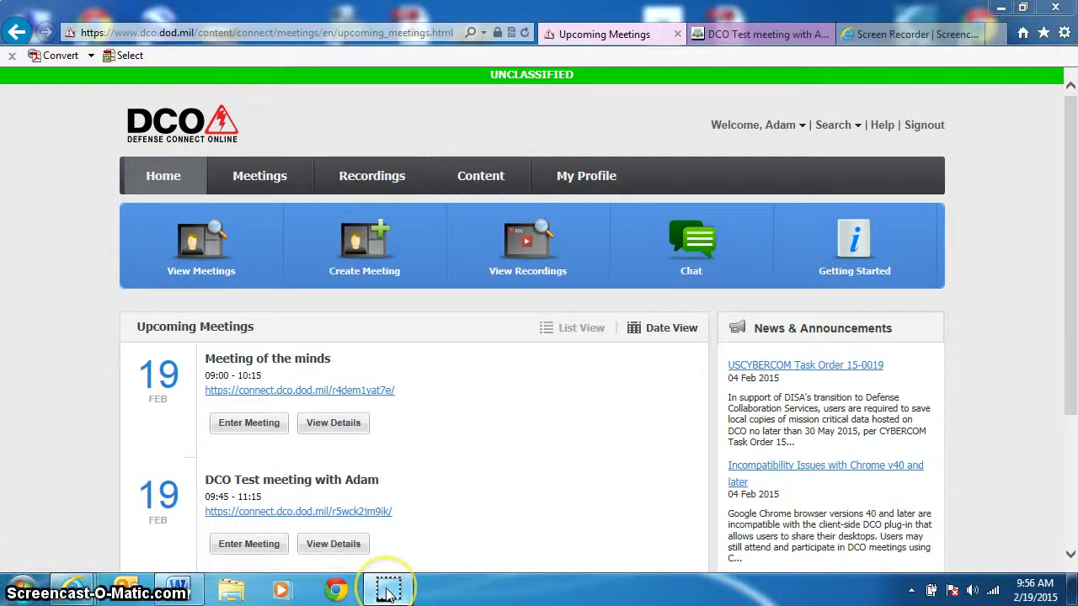